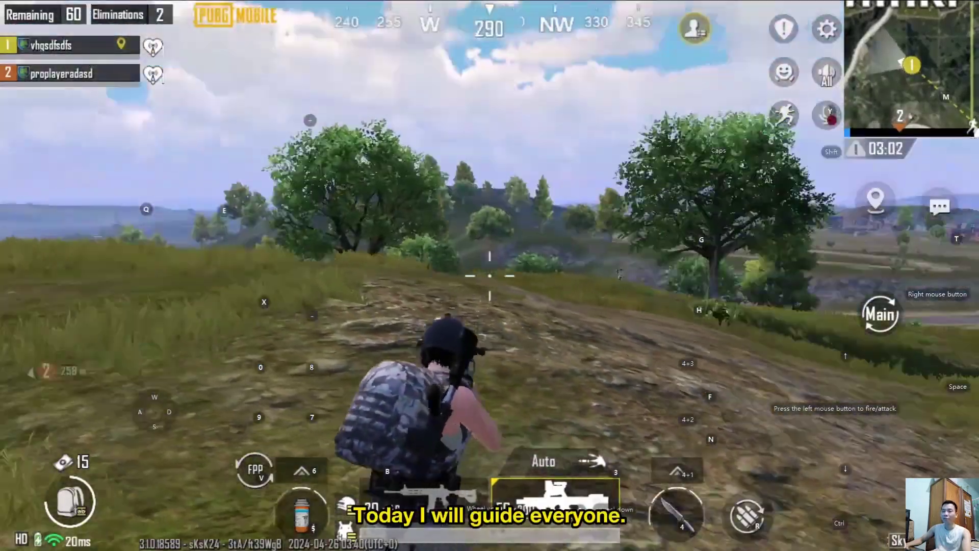
pyautogui.click(490, 276)
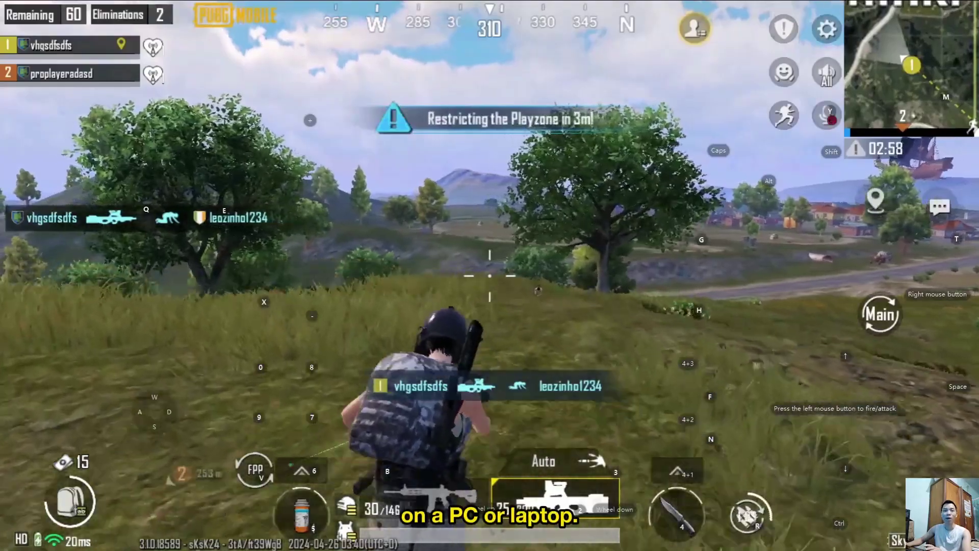
pyautogui.press('w')
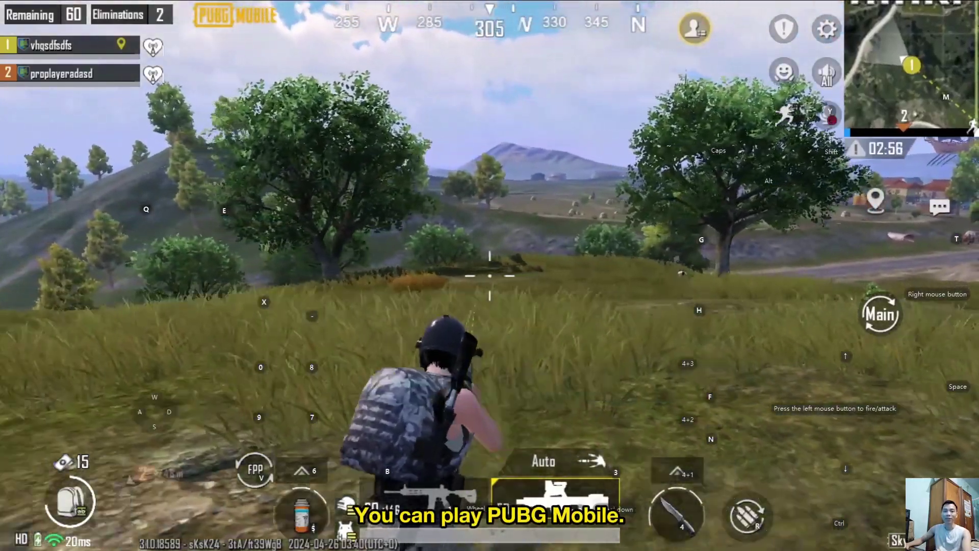
pyautogui.press('w')
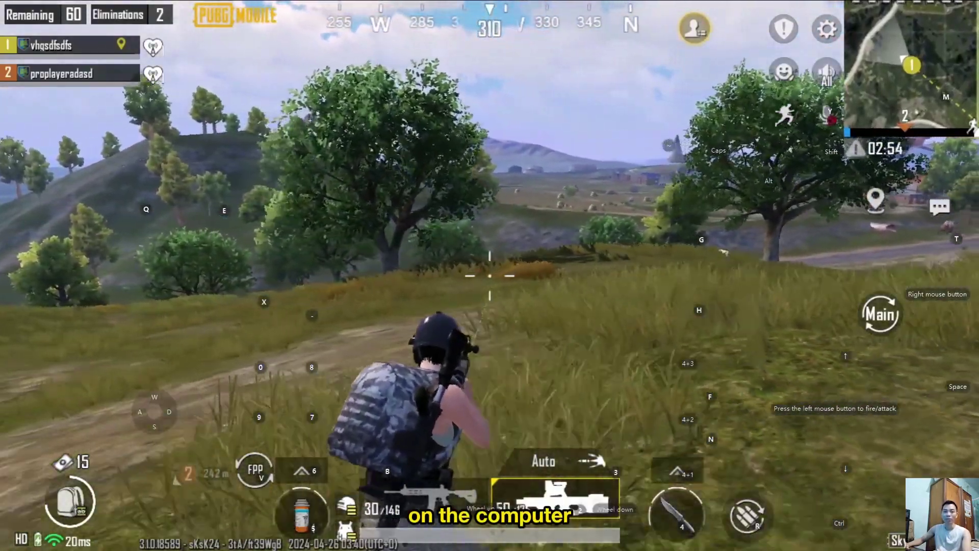
pyautogui.press('w')
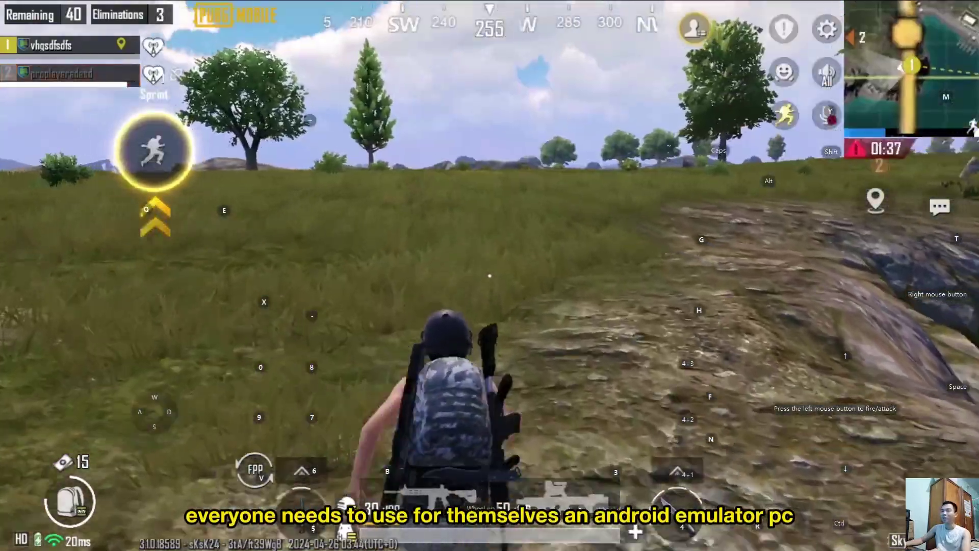
pyautogui.press('w')
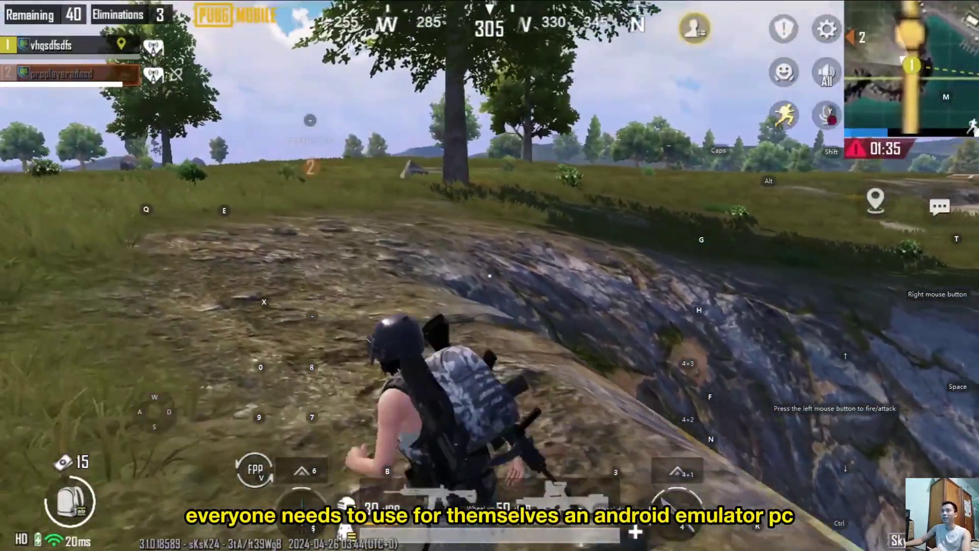
pyautogui.press('w')
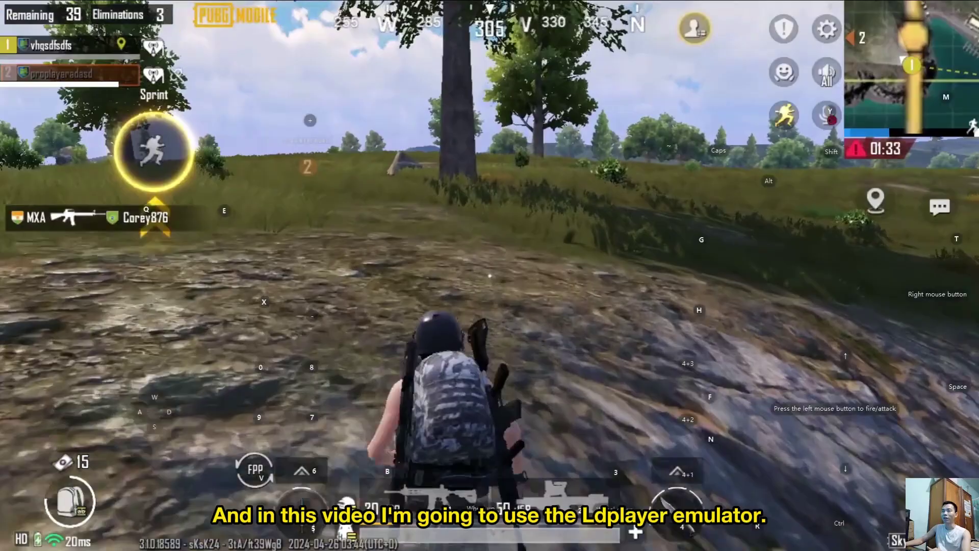
pyautogui.press('w')
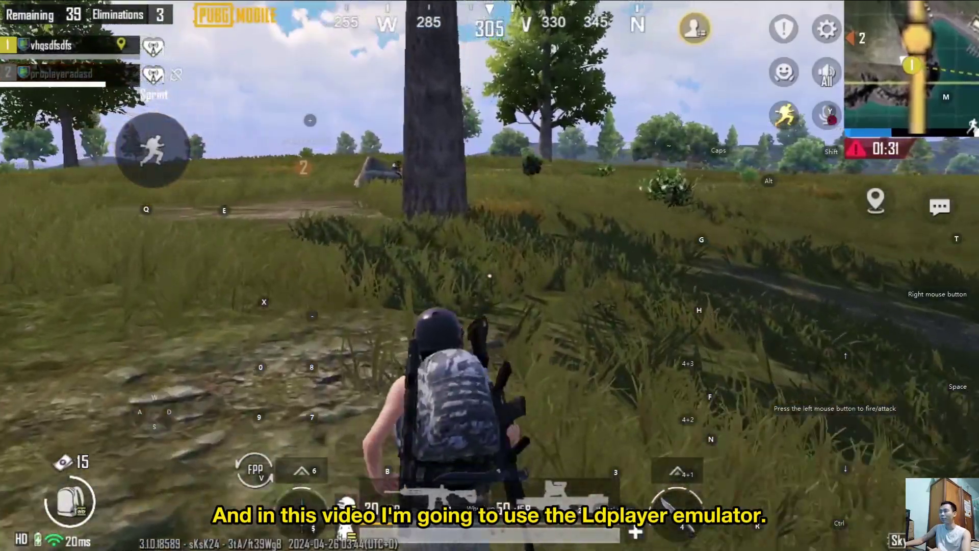
pyautogui.press('w')
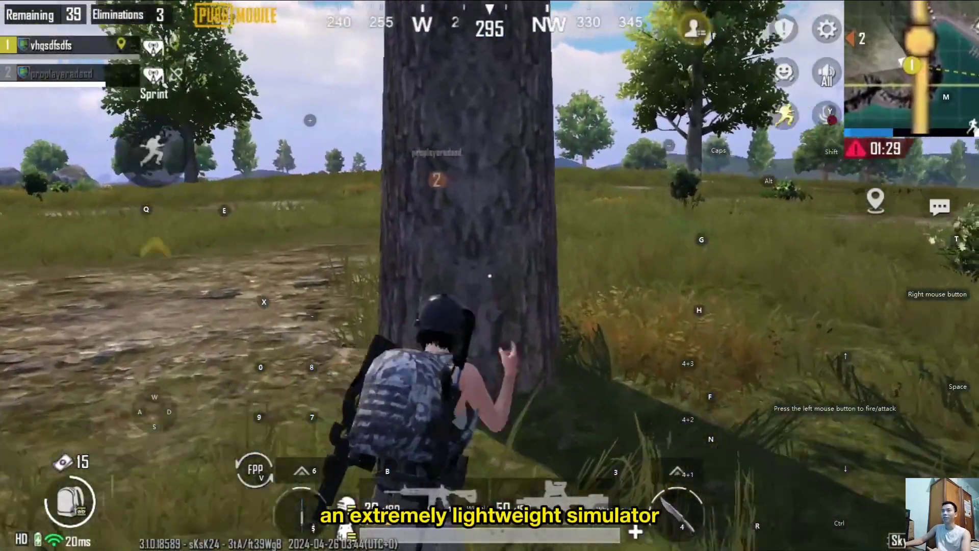
pyautogui.press('2')
pyautogui.press('d')
pyautogui.rightClick(490, 275)
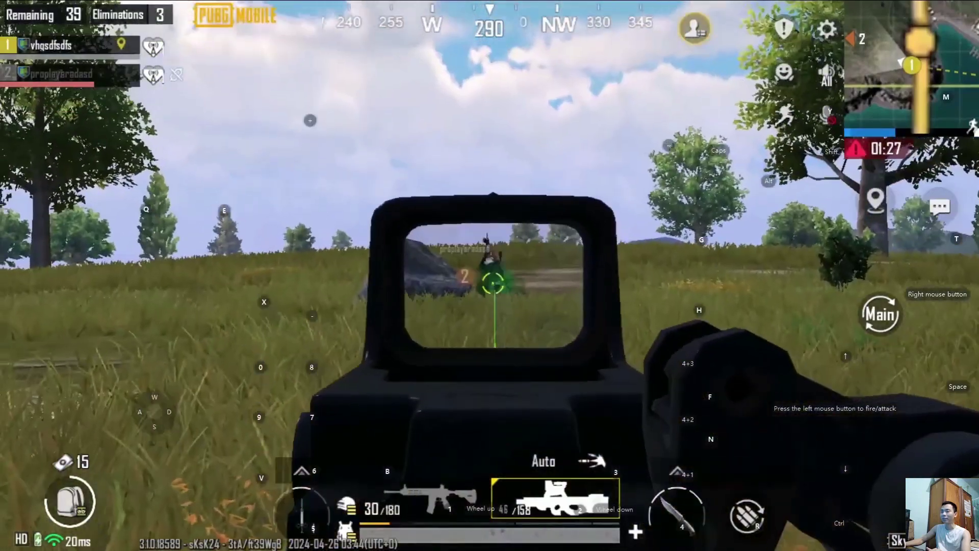
pyautogui.click(490, 275)
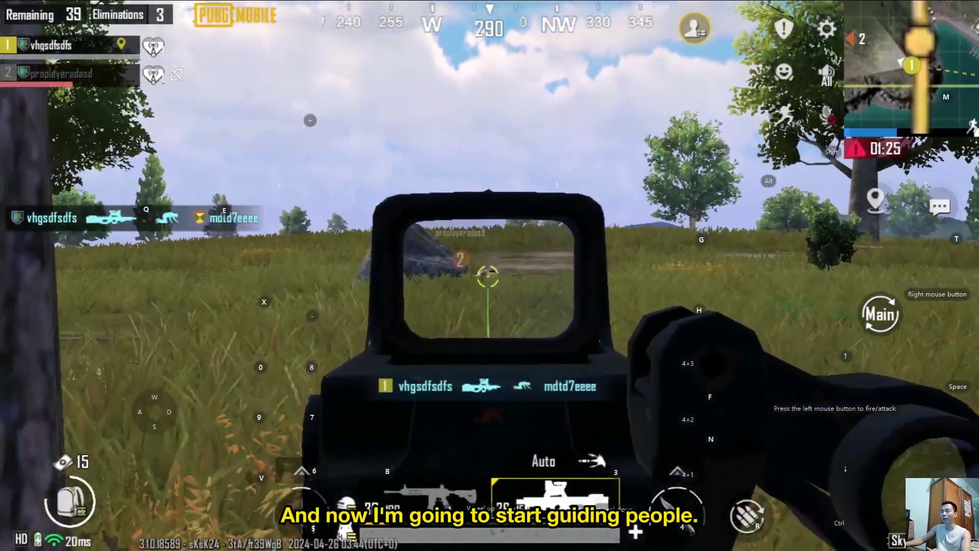
pyautogui.rightClick(489, 276)
pyautogui.press('a')
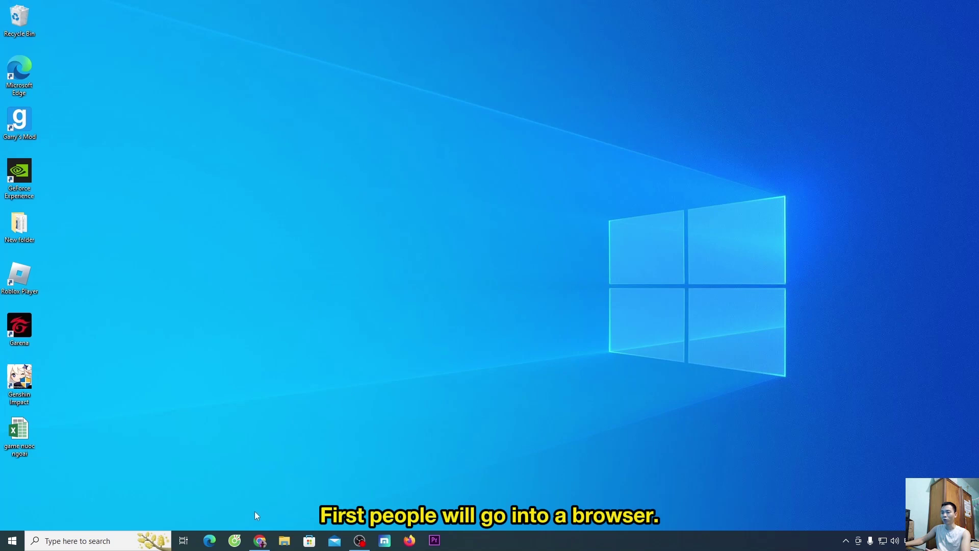
# Switch to Chrome and download the LDPlayer 9 installer from the LDPlayer homepage at en.ldplayer.net
pyautogui.click(259, 544)
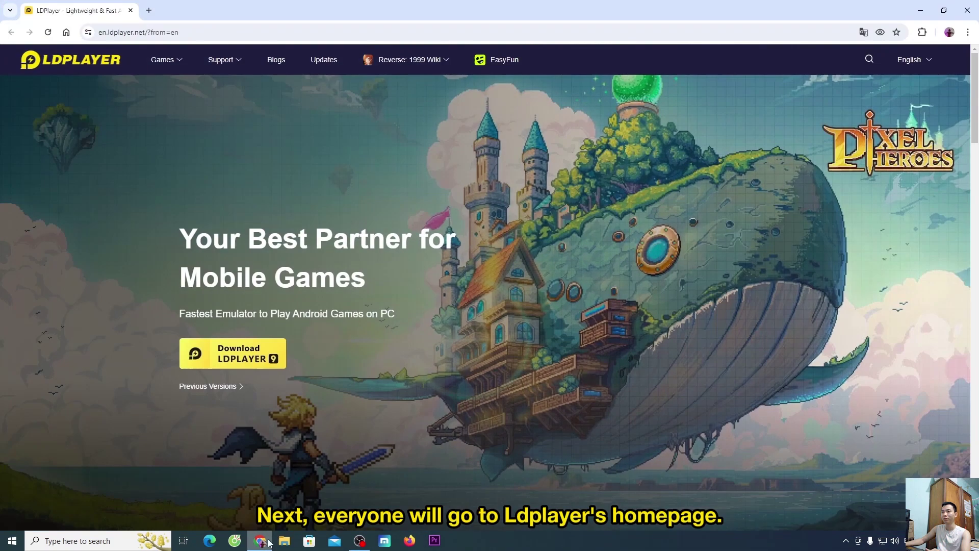
pyautogui.moveTo(201, 33); pyautogui.dragTo(95, 32)
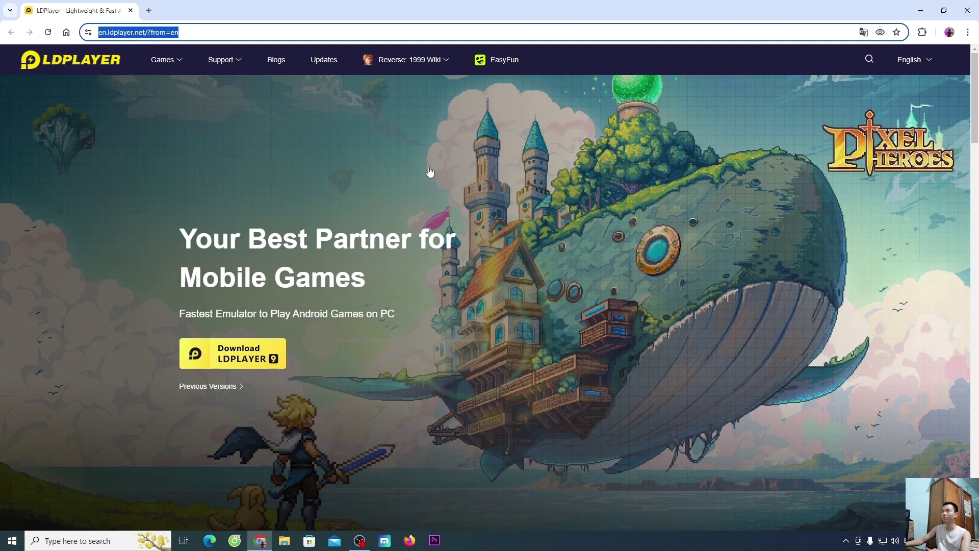
pyautogui.click(256, 354)
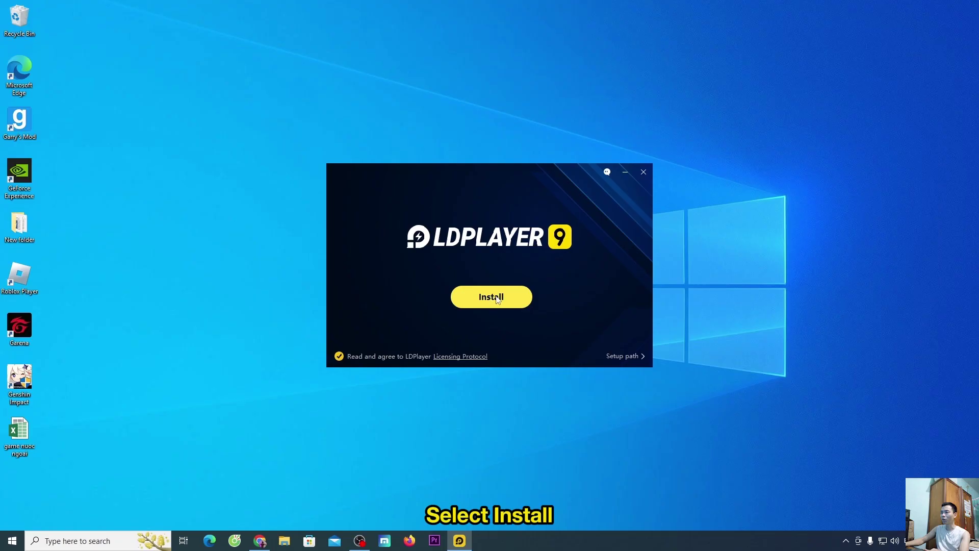
# Install LDPlayer 9 with the downloaded installer and start the emulator
pyautogui.click(499, 299)
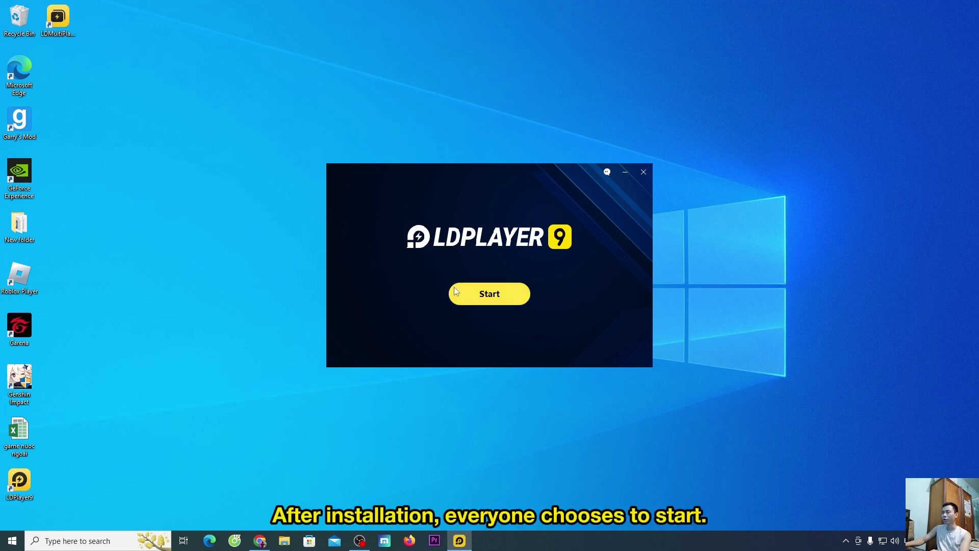
pyautogui.click(518, 299)
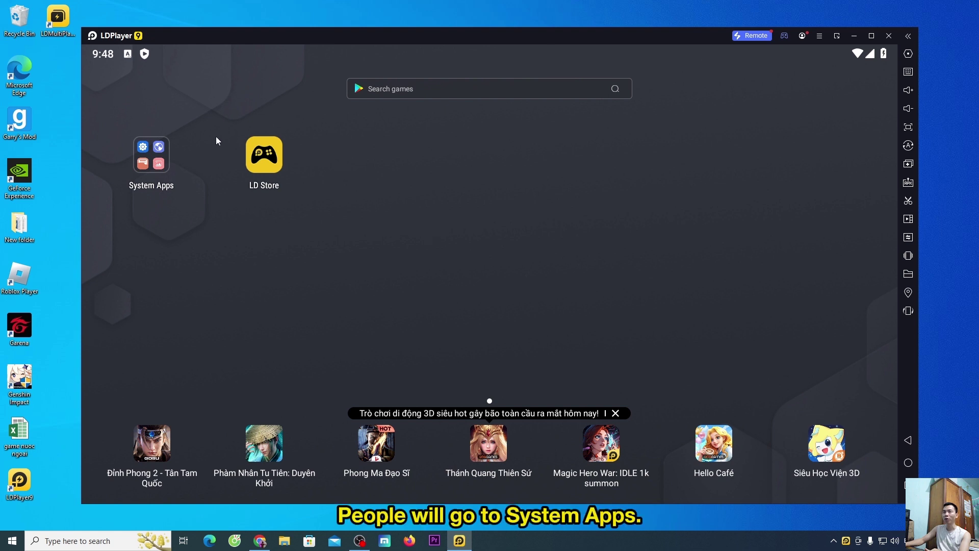
# Open Play Store from System Apps and sign in with the Google account's email and password
pyautogui.click(146, 162)
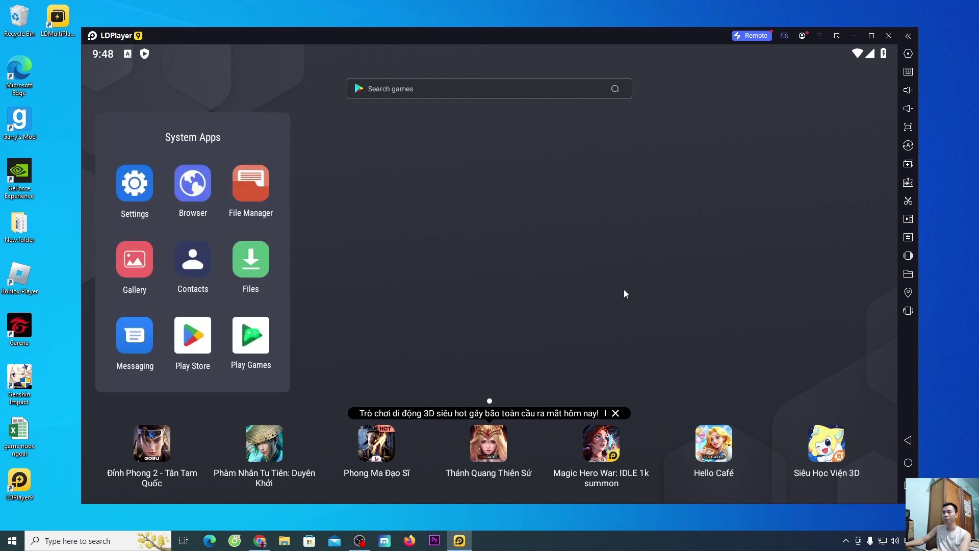
pyautogui.click(193, 334)
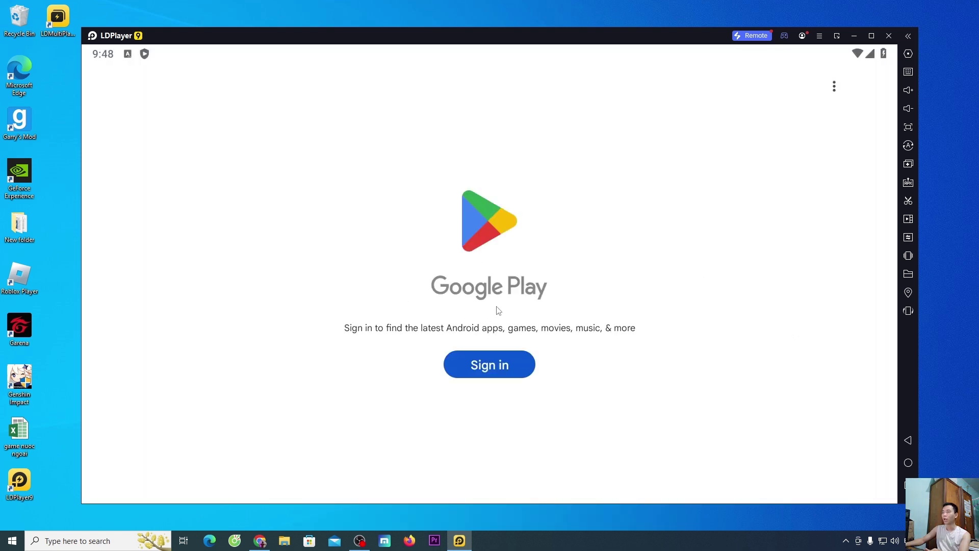
pyautogui.click(506, 367)
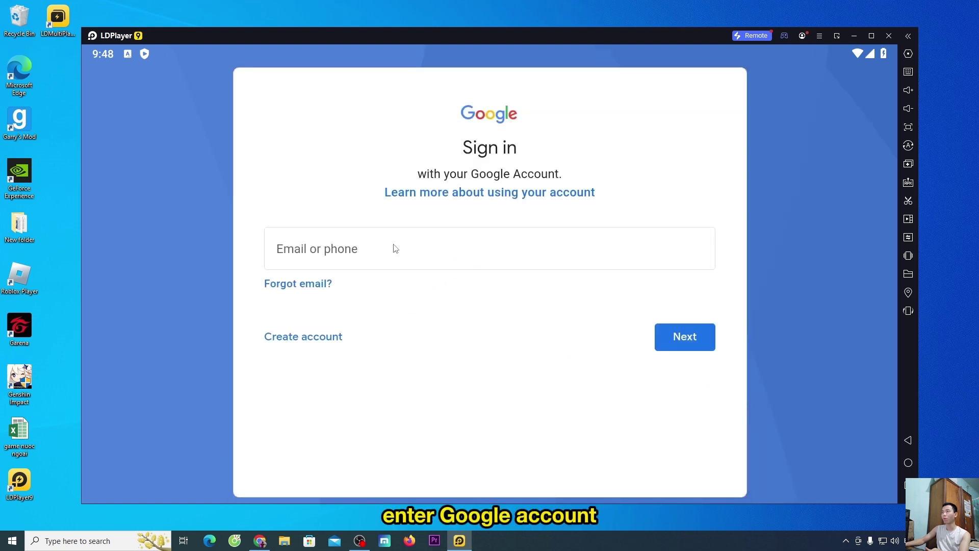
pyautogui.click(396, 252)
pyautogui.click(684, 339)
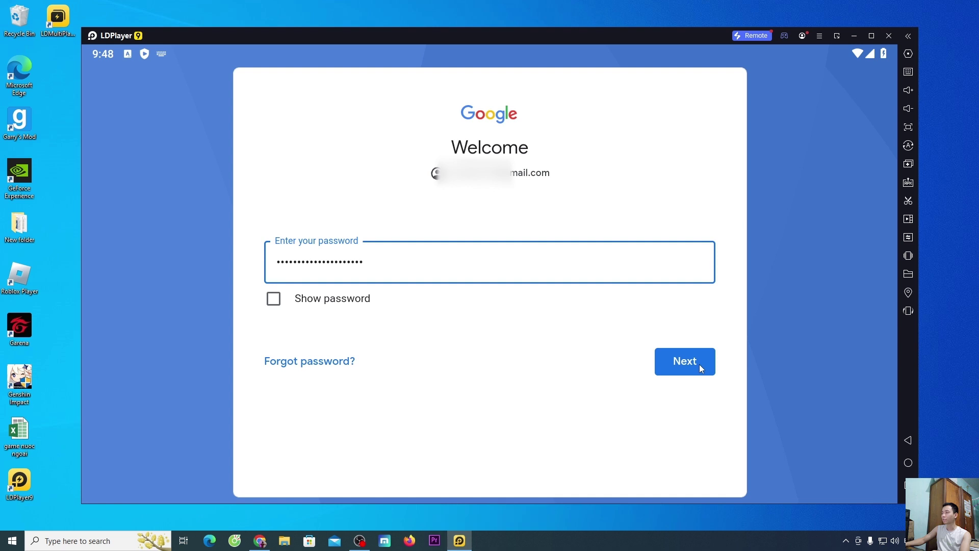
pyautogui.click(700, 364)
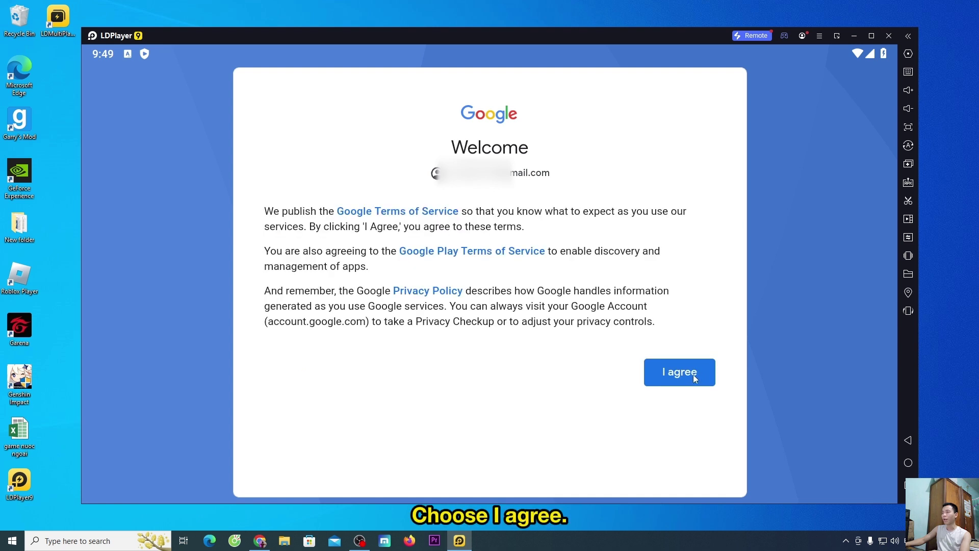
# Agree to the Google terms of service and accept the Google services settings with Google Drive backup on
pyautogui.click(695, 375)
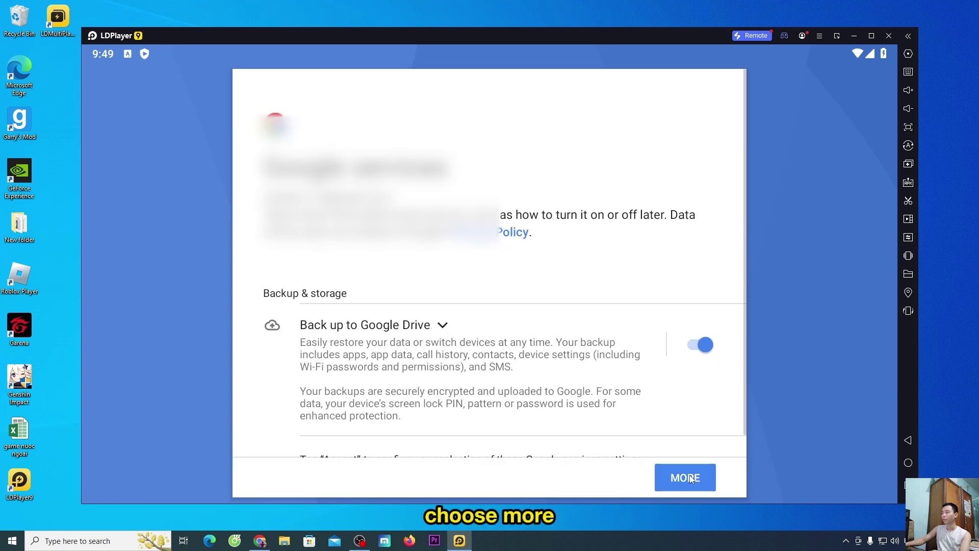
pyautogui.click(690, 478)
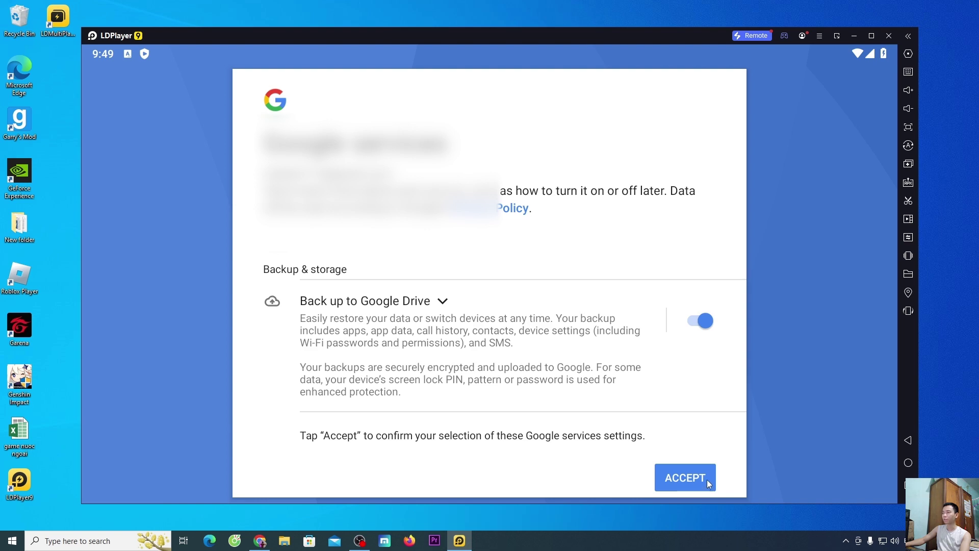
pyautogui.click(706, 479)
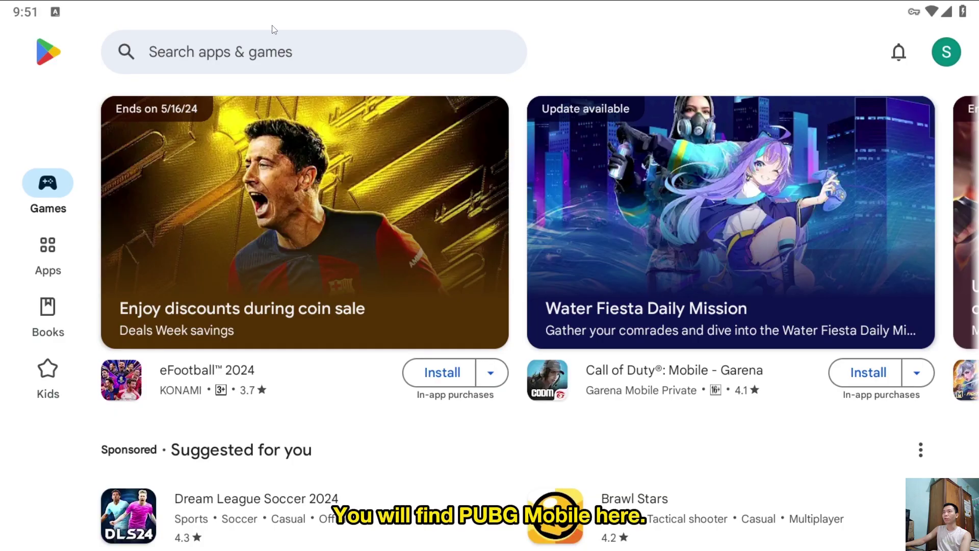
# Search Play Store for "pubg mobile" and install PUBG MOBILE by Level Infinite, closing the store once it is installed
pyautogui.click(264, 53)
pyautogui.write('pubg mobile')
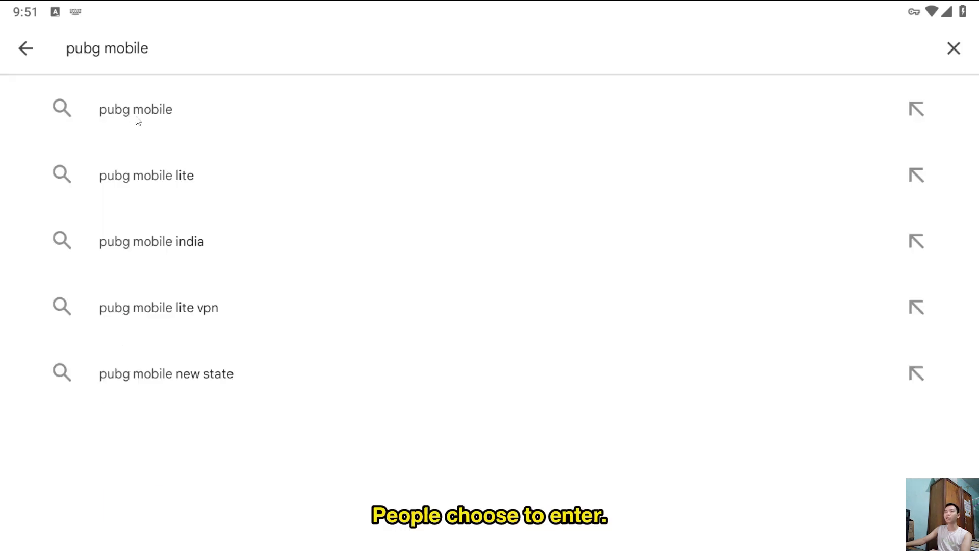
pyautogui.click(169, 111)
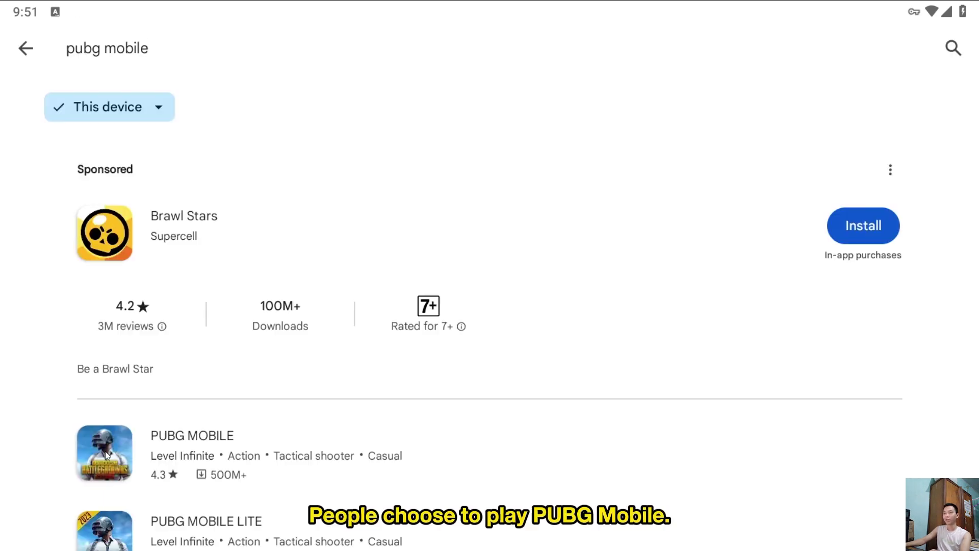
pyautogui.click(188, 455)
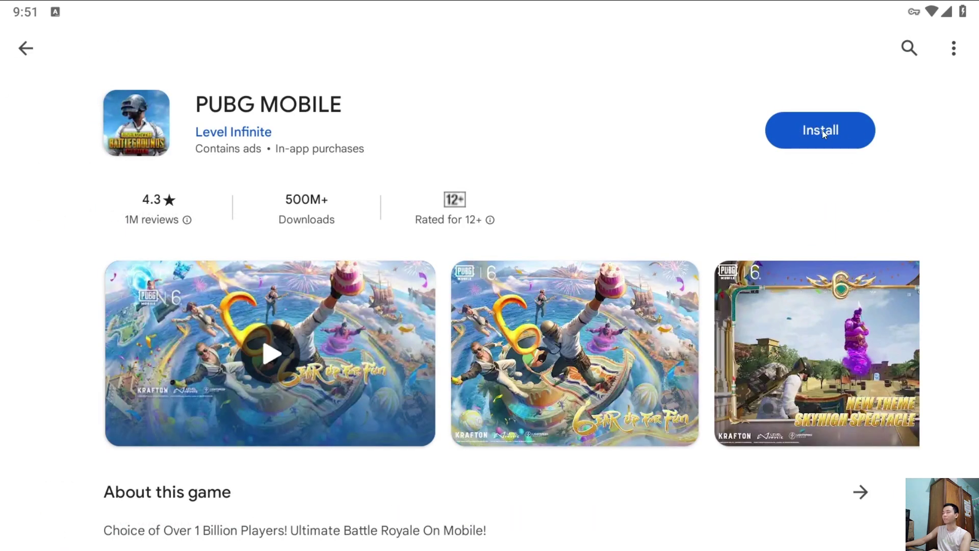
pyautogui.click(822, 130)
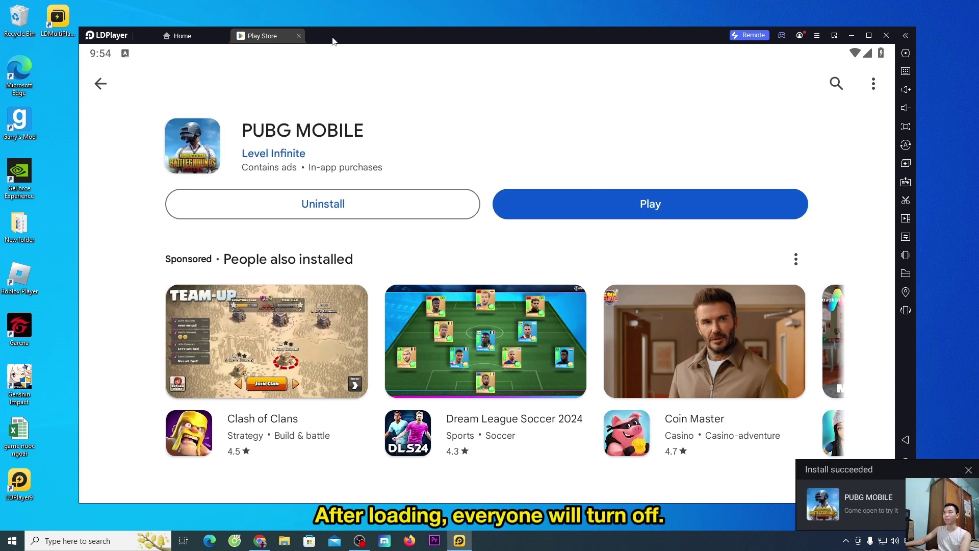
pyautogui.click(299, 36)
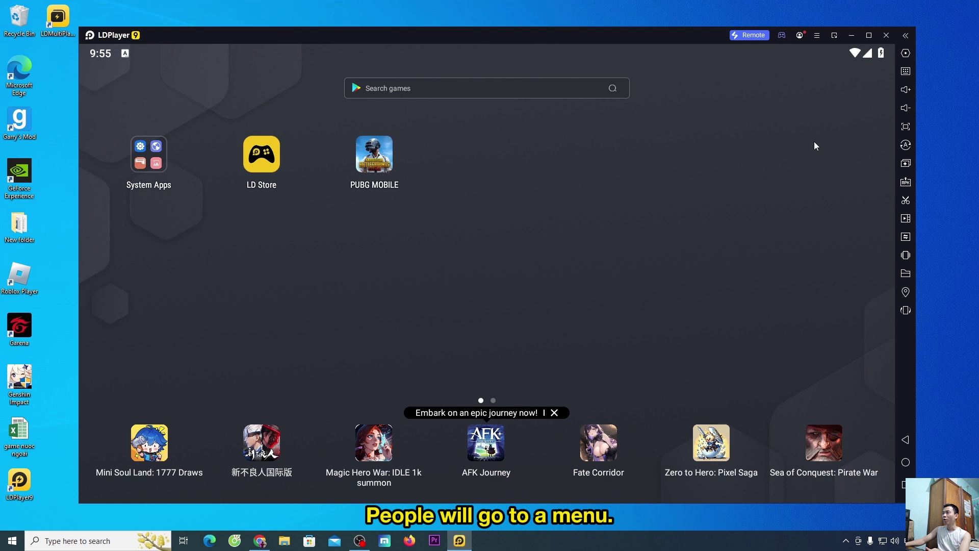
# In the emulator's advanced settings, try the 1600x900 and 1280x720 tablet resolutions and settle on 1920x1080 (dpi 280)
pyautogui.click(818, 39)
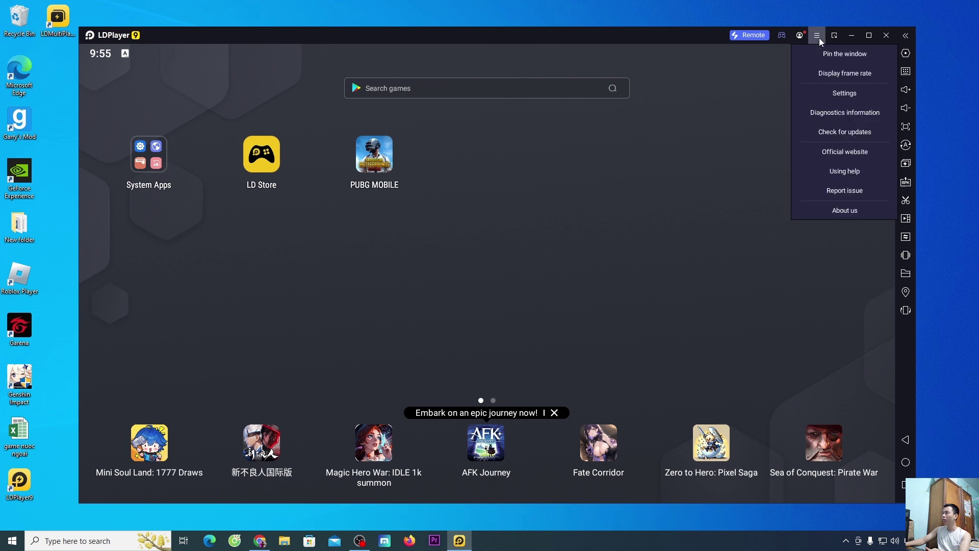
pyautogui.click(864, 94)
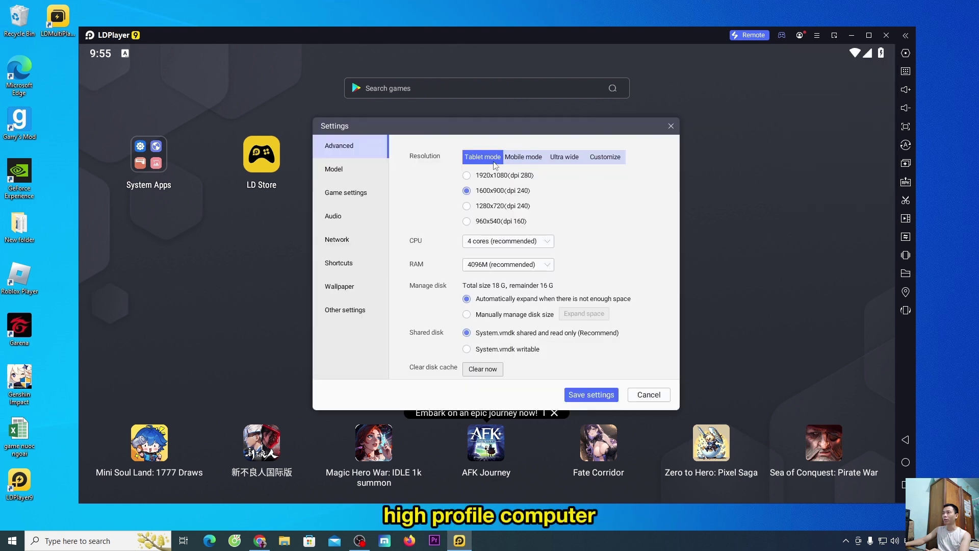
pyautogui.click(466, 176)
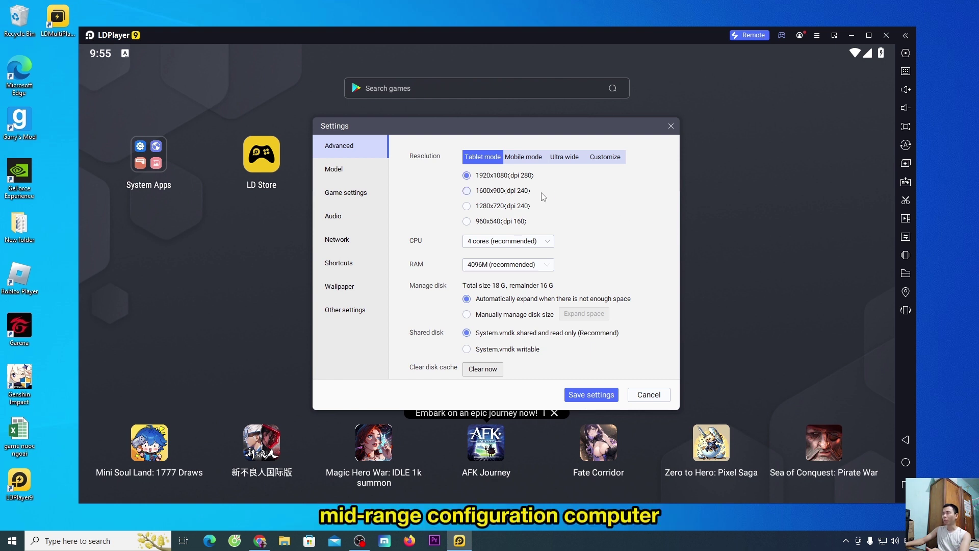
pyautogui.click(466, 190)
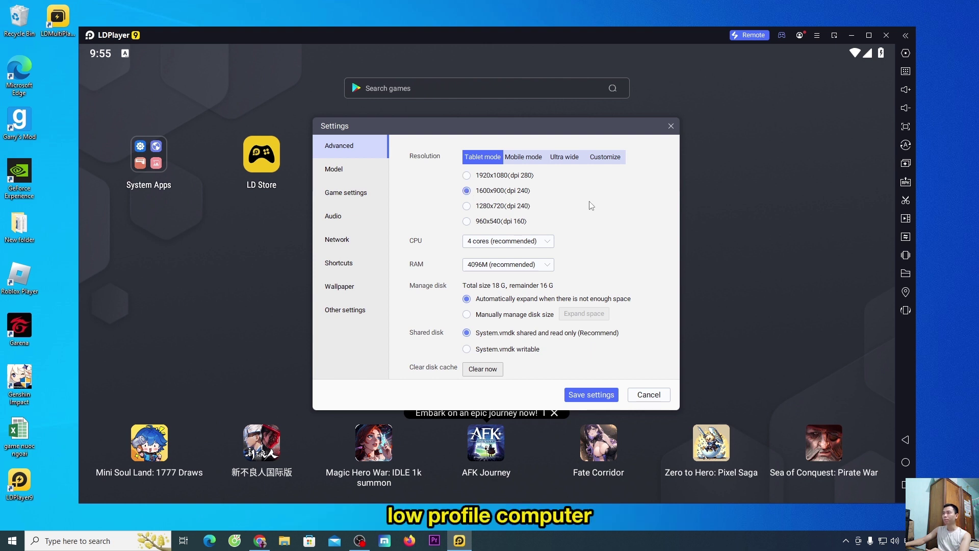
pyautogui.click(467, 206)
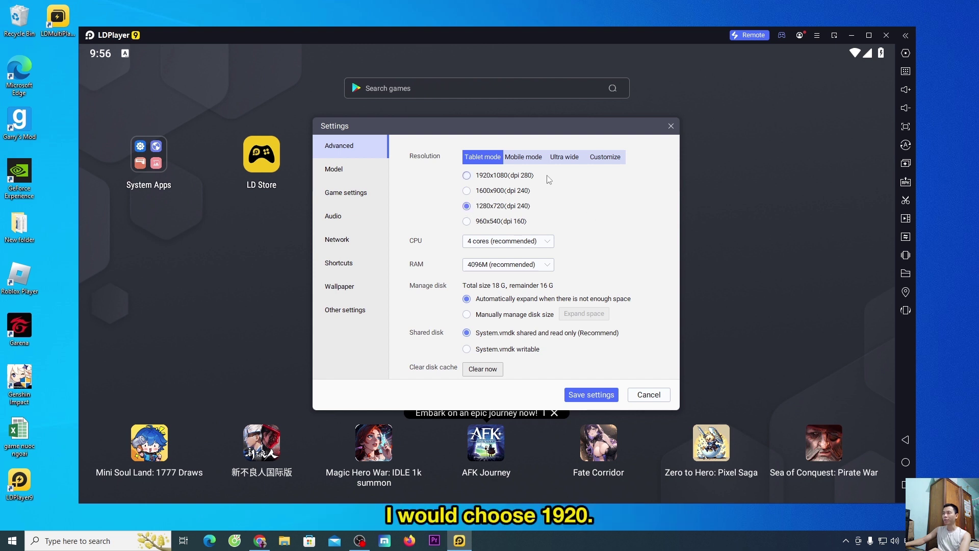
pyautogui.click(499, 176)
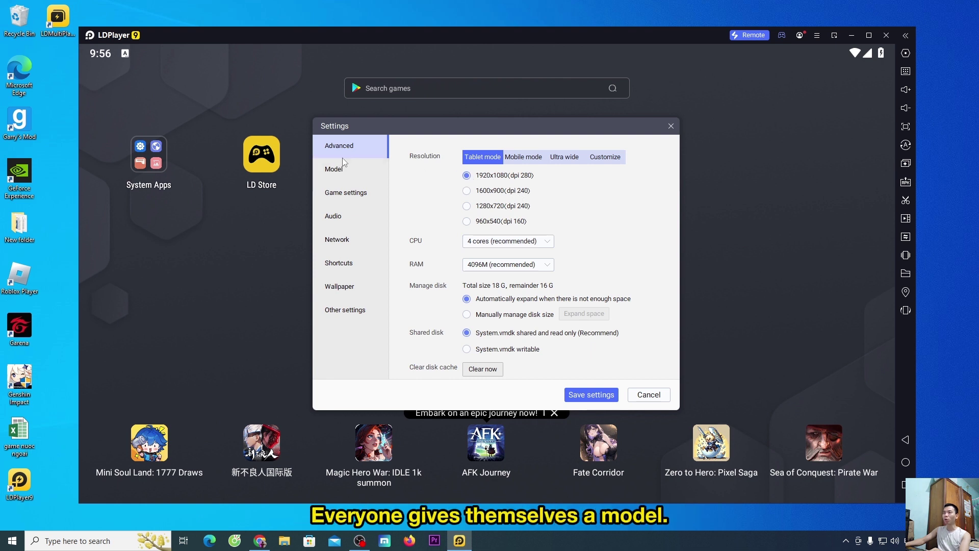
# Set the emulator's device model to Asus ROG Phone II from the 120 FPS models
pyautogui.click(348, 175)
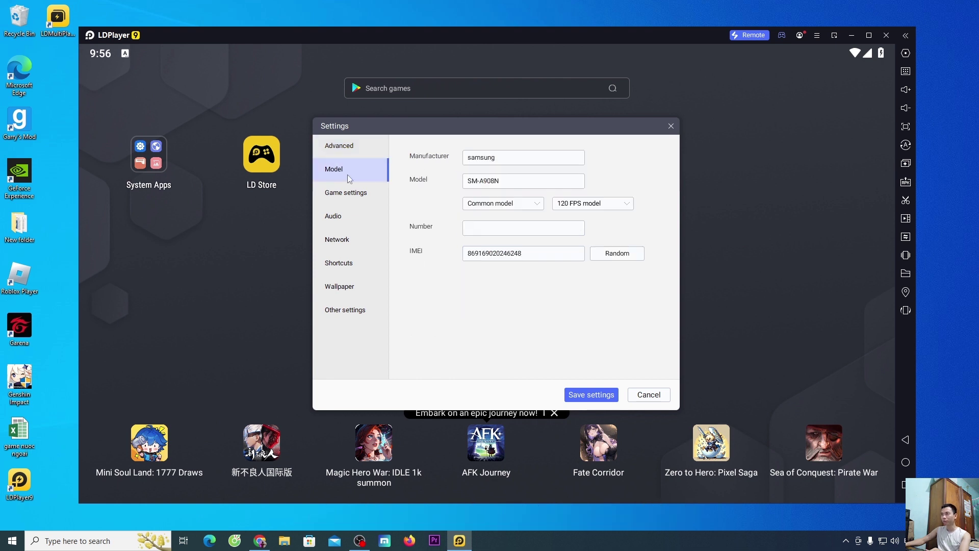
pyautogui.click(626, 204)
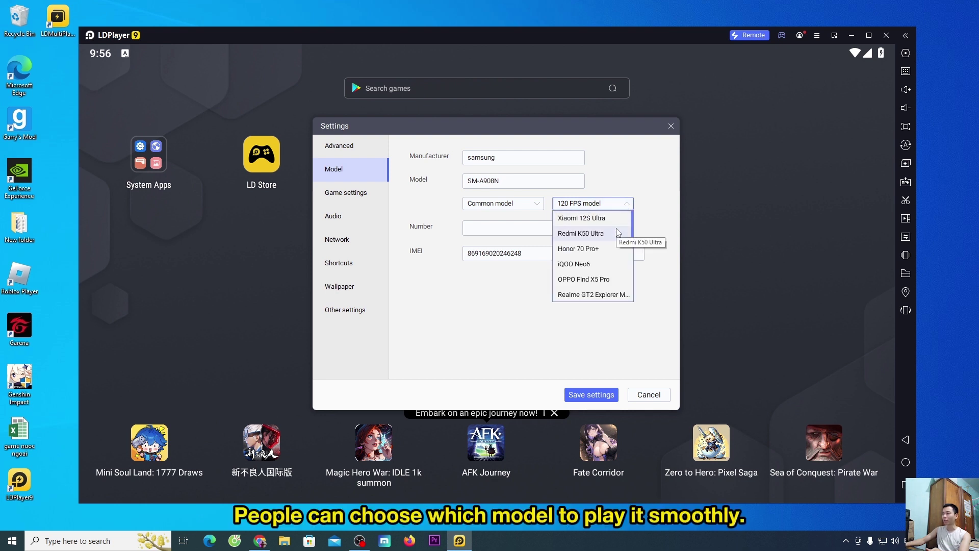
pyautogui.scroll(-2, 614, 232)
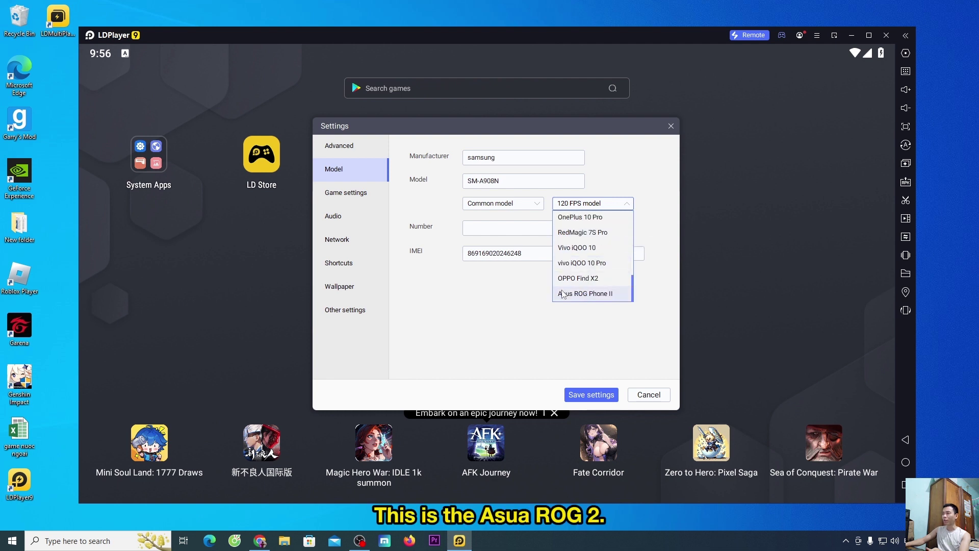
pyautogui.click(587, 296)
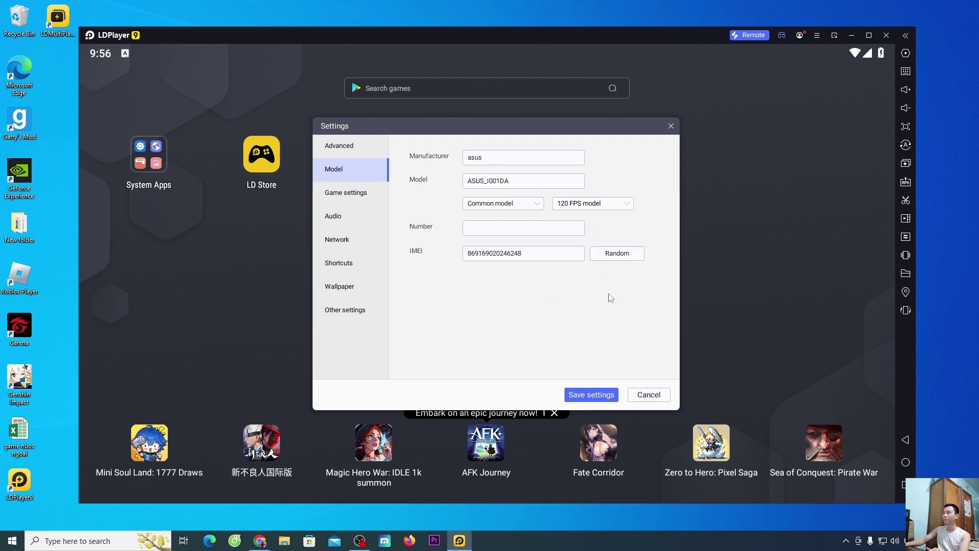
# Set the game frame rate to 240 FPS with high frame rate enabled, then save the settings and restart LDPlayer
pyautogui.click(350, 193)
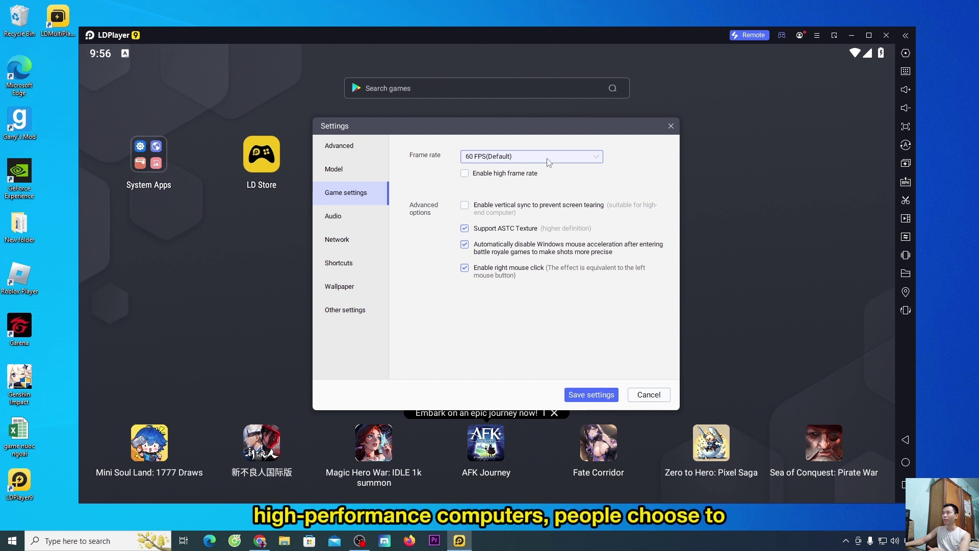
pyautogui.click(599, 161)
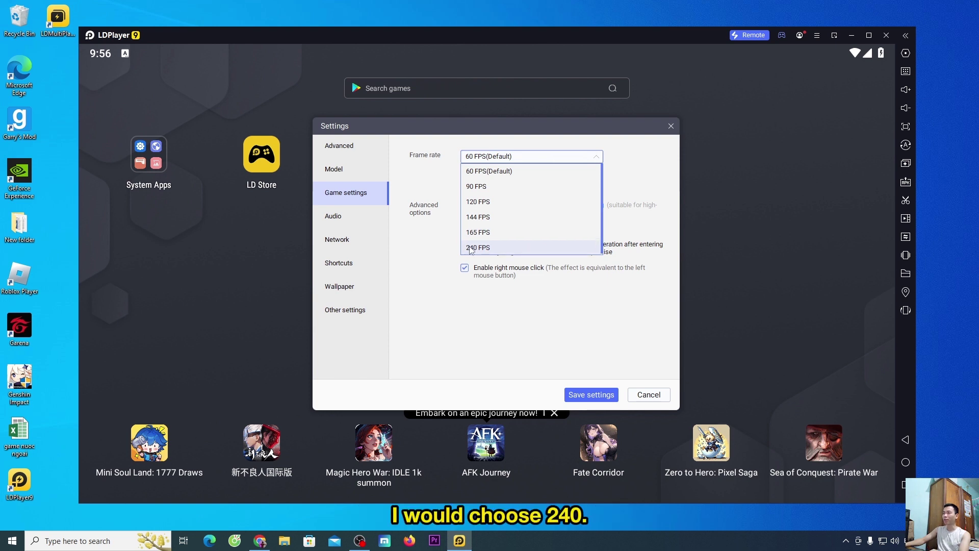
pyautogui.click(499, 247)
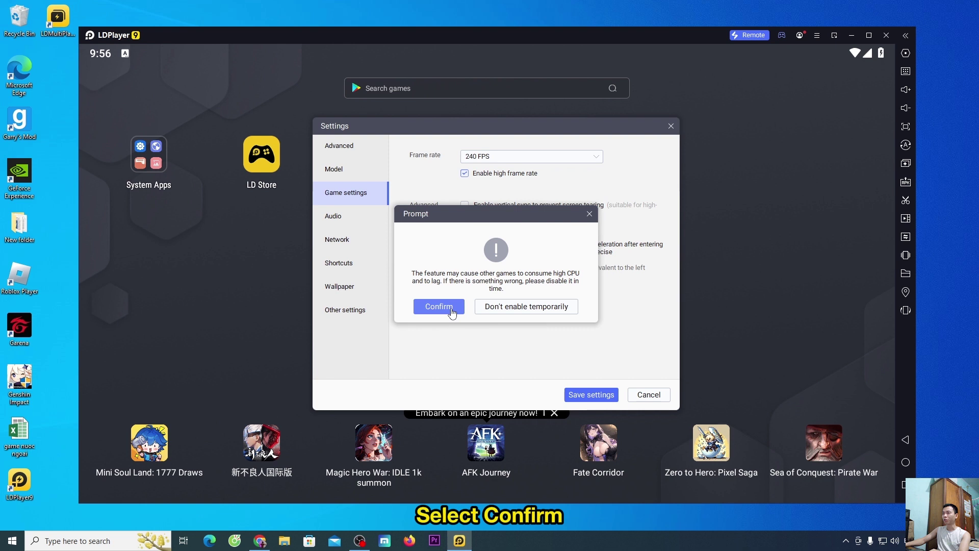
pyautogui.click(446, 308)
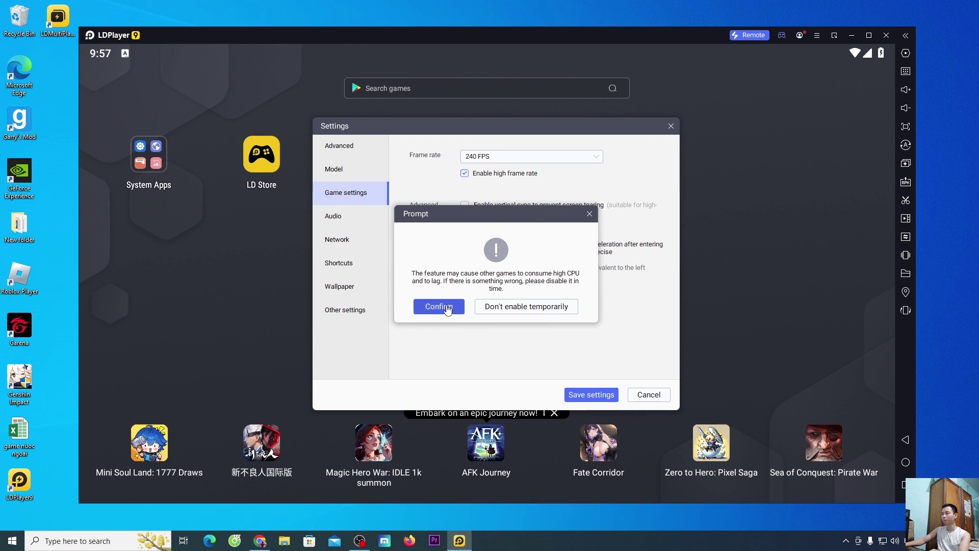
pyautogui.click(604, 397)
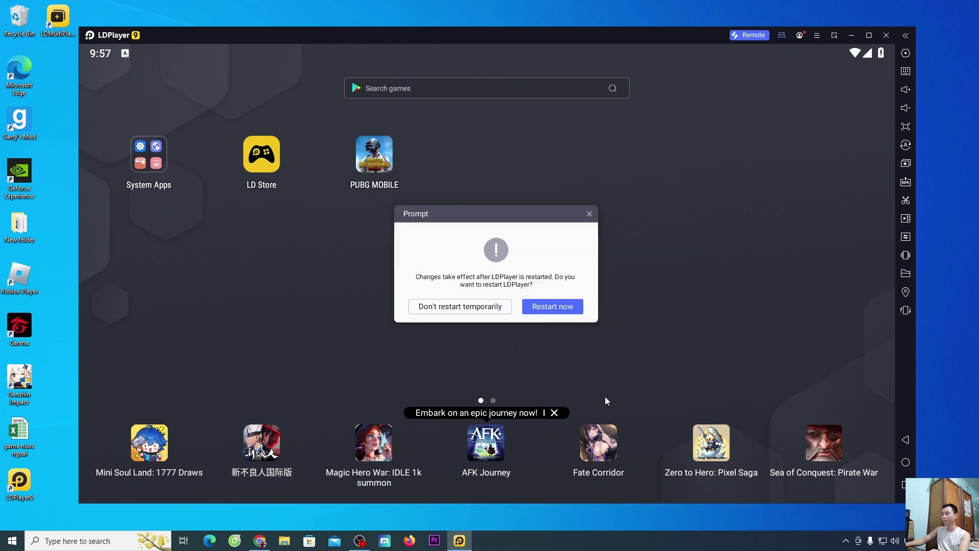
pyautogui.click(562, 308)
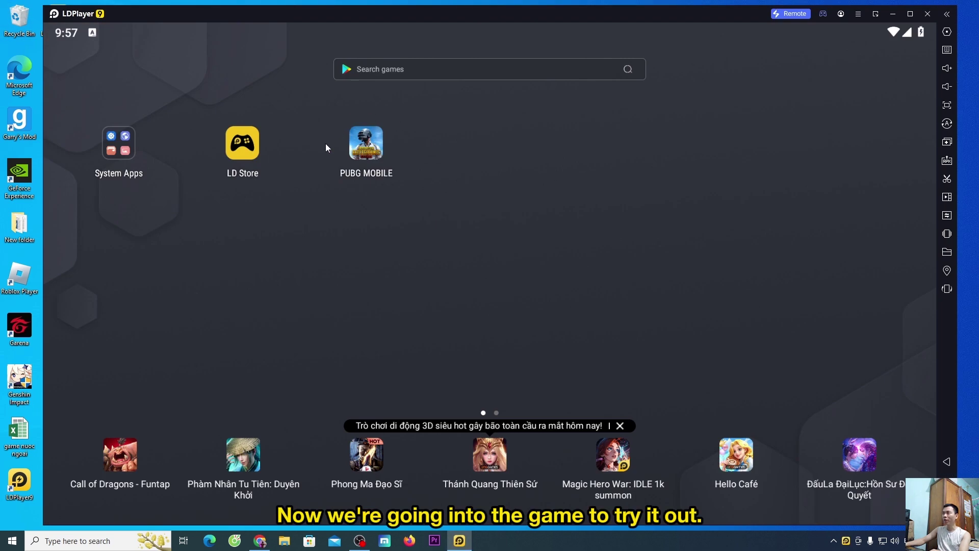
# Launch PUBG MOBILE with the keymap tip turned off for future starts, complete its update and accept all privacy agreements
pyautogui.click(370, 148)
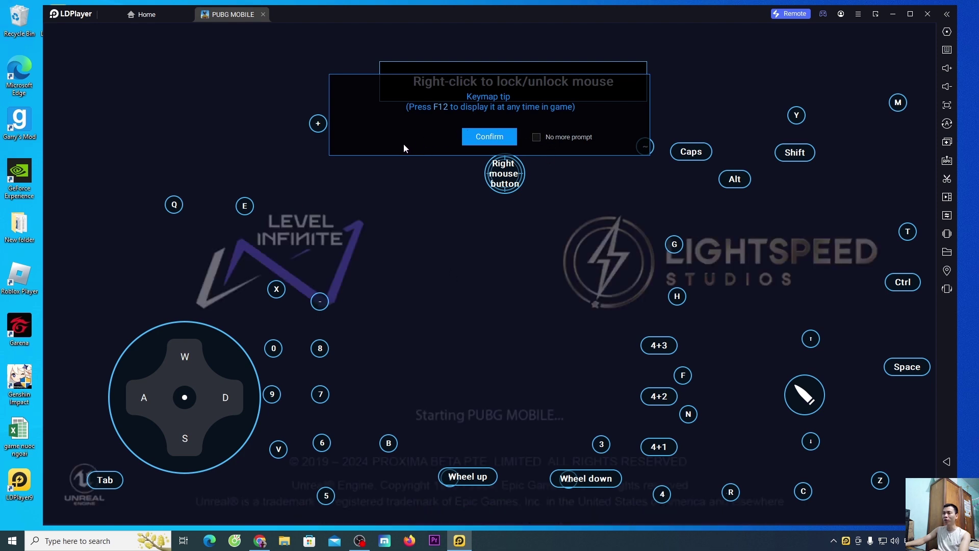
pyautogui.click(536, 139)
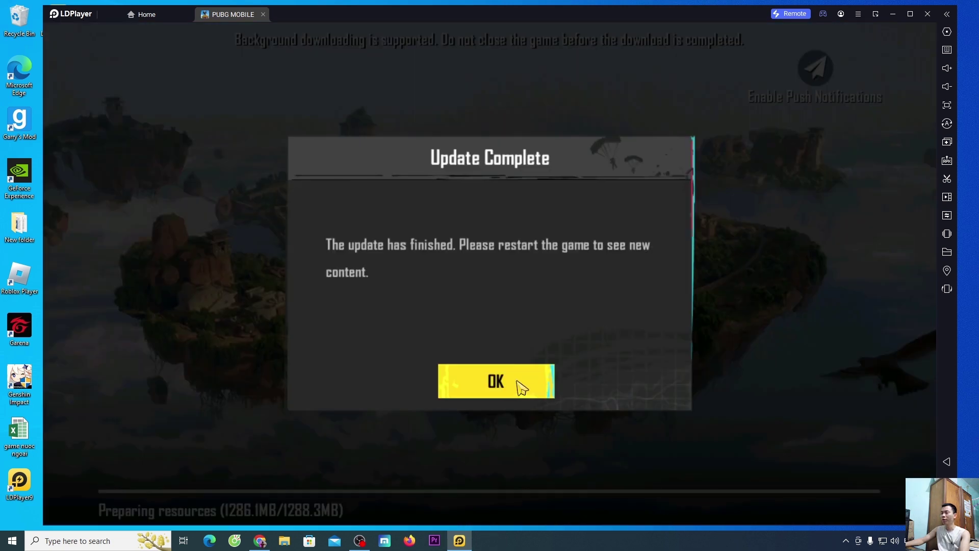
pyautogui.click(519, 388)
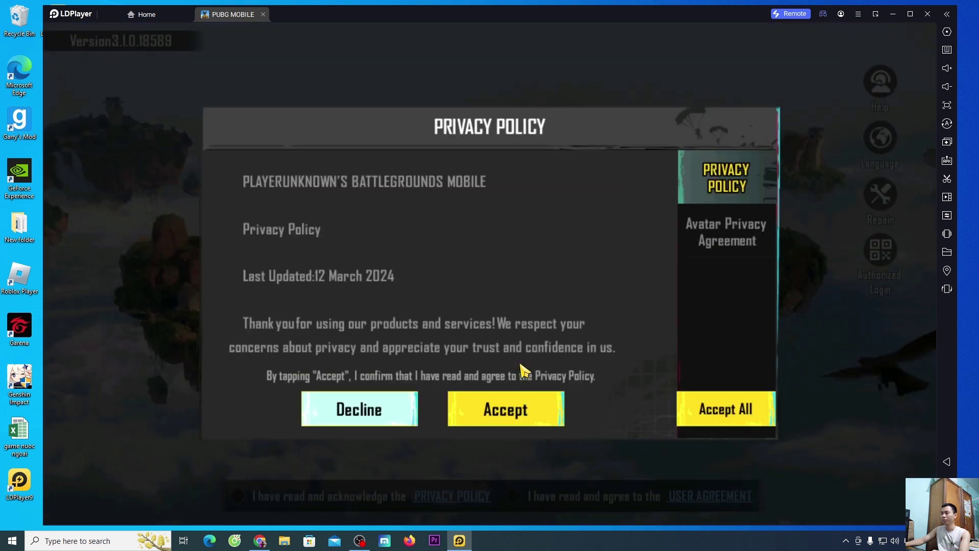
pyautogui.click(764, 416)
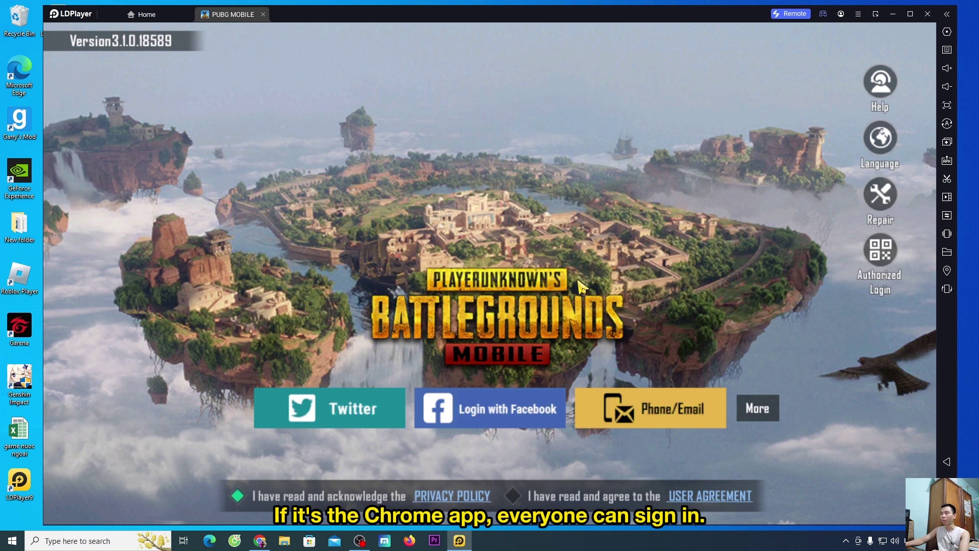
# Search Play Store for "chrome" and install Google Chrome, closing the store once it is installed
pyautogui.click(154, 17)
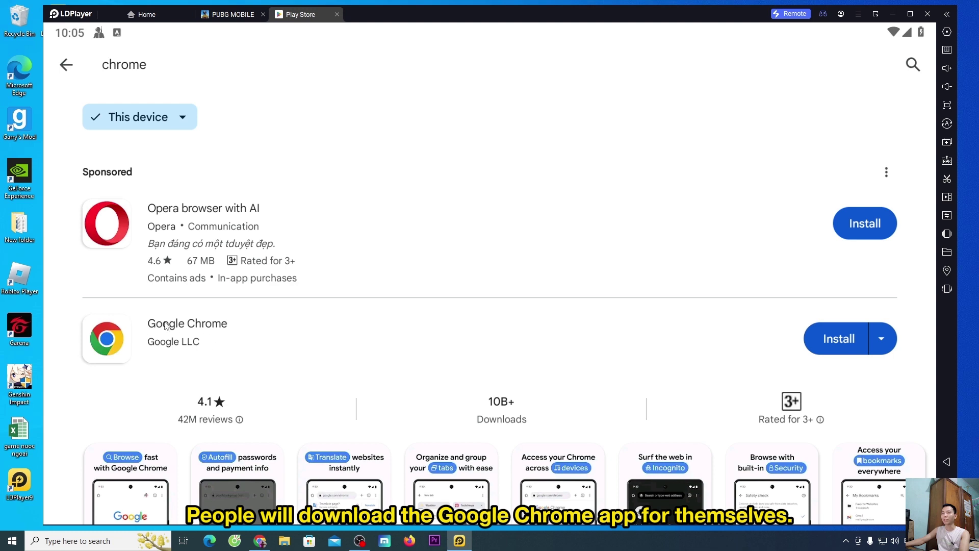
pyautogui.click(849, 340)
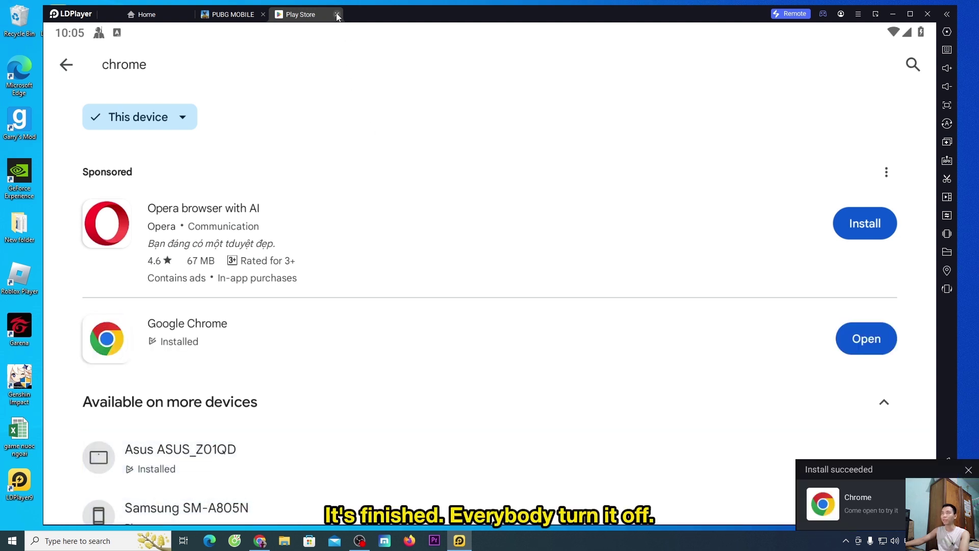
pyautogui.click(337, 15)
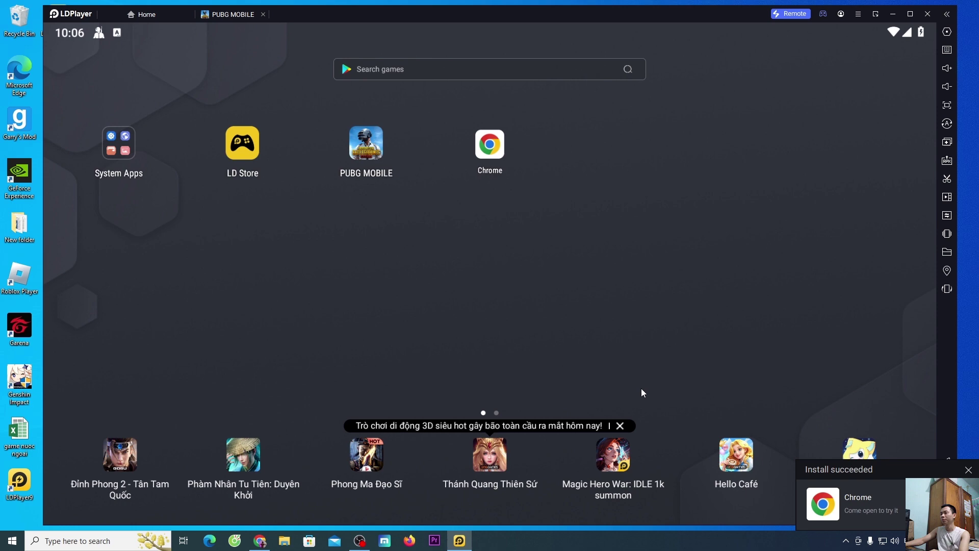
# Return to PUBG MOBILE, agree to the user agreement and log in with Facebook
pyautogui.click(241, 17)
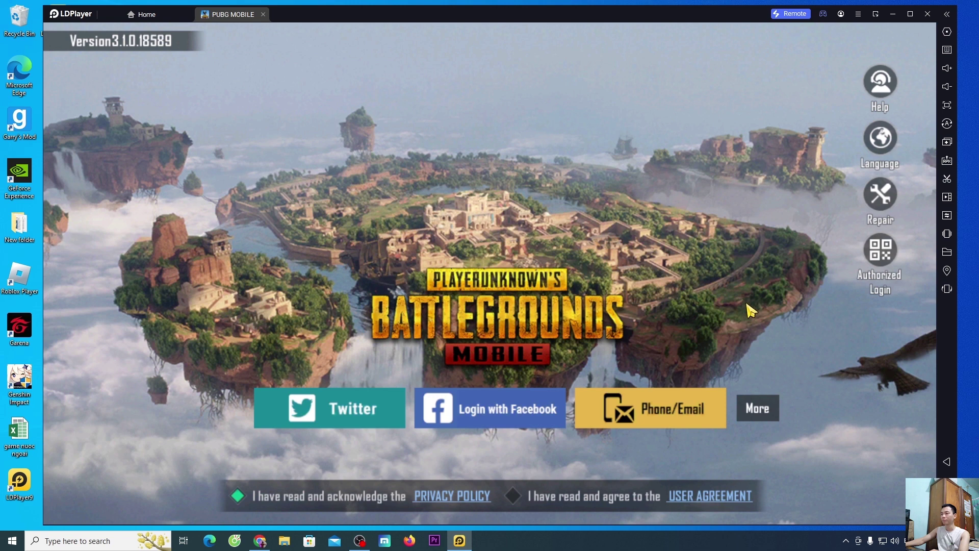
pyautogui.click(513, 496)
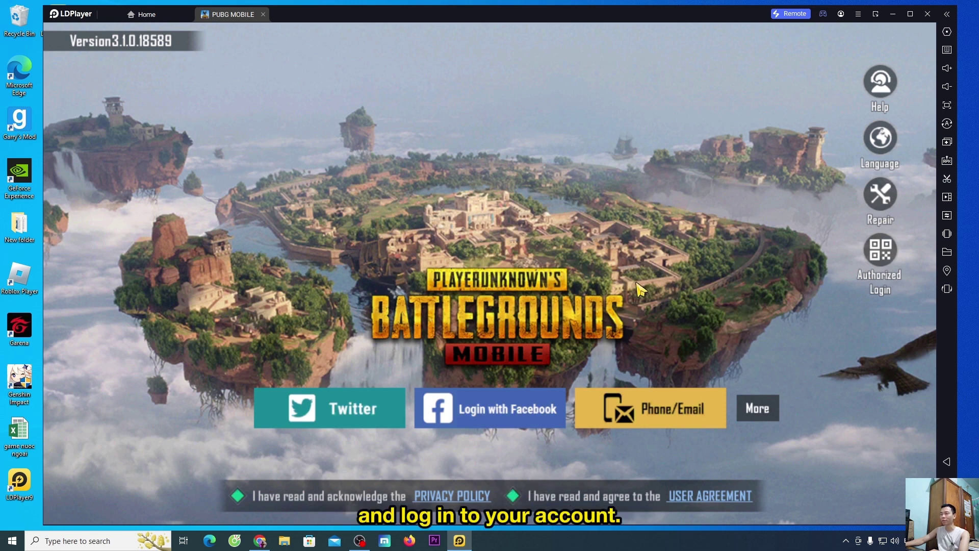
pyautogui.click(509, 402)
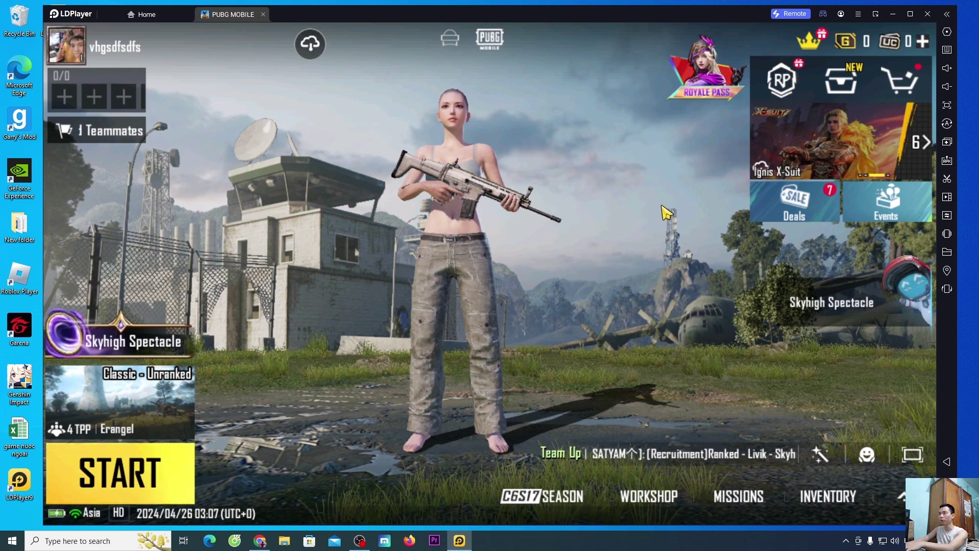
# Show the game lobby in full screen and return it to the window
pyautogui.press('F11')
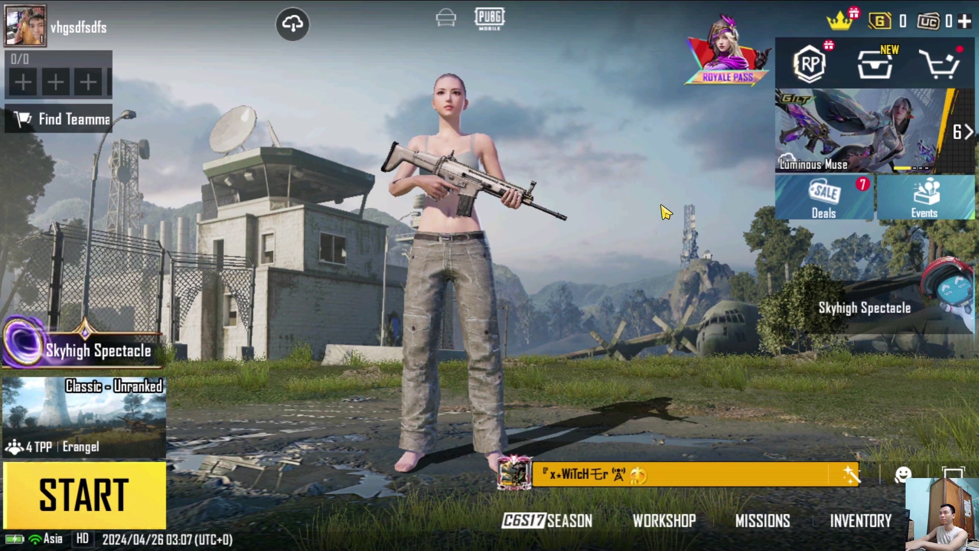
pyautogui.press('F11')
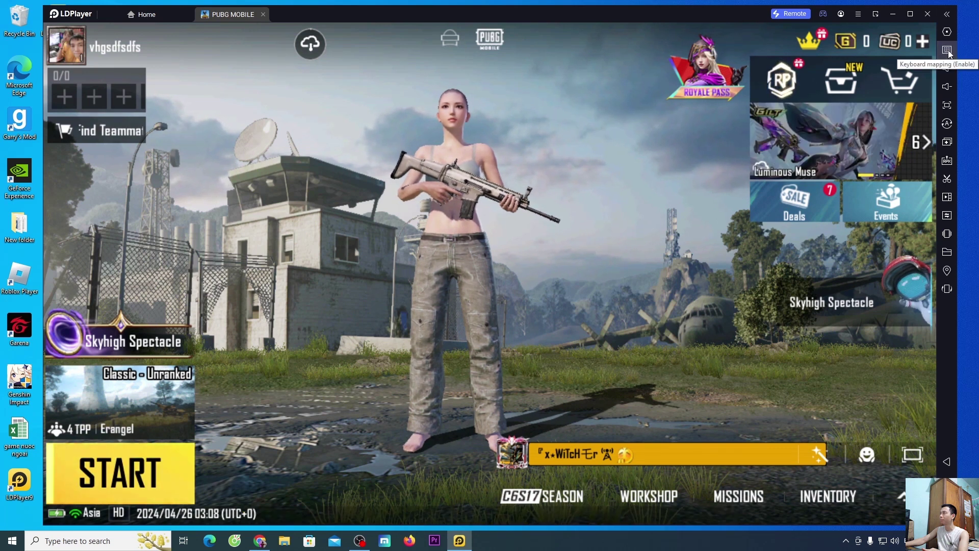
# Open the keyboard mapping editor, try adding an extra key mapping, and reassign the mouse-lock view control to F1
pyautogui.moveTo(949, 52)
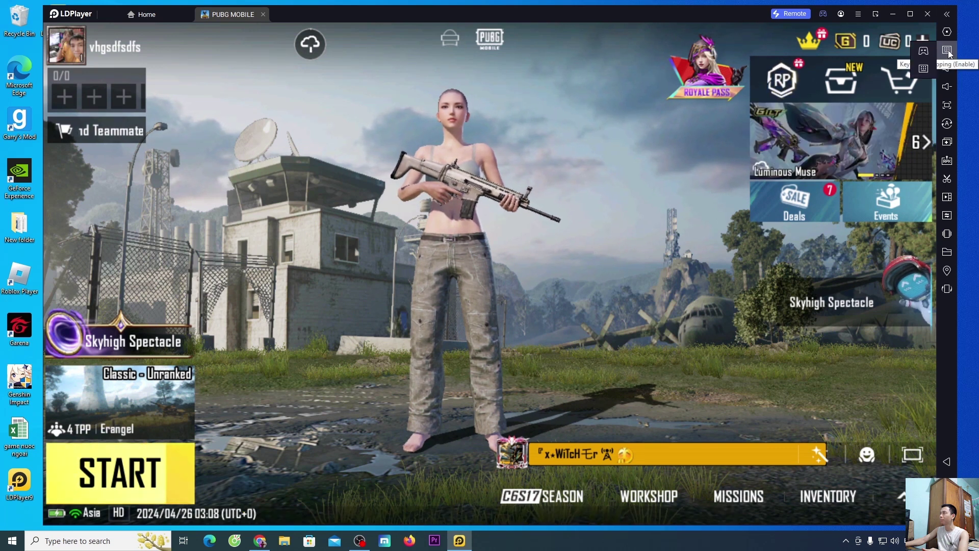
pyautogui.click(924, 68)
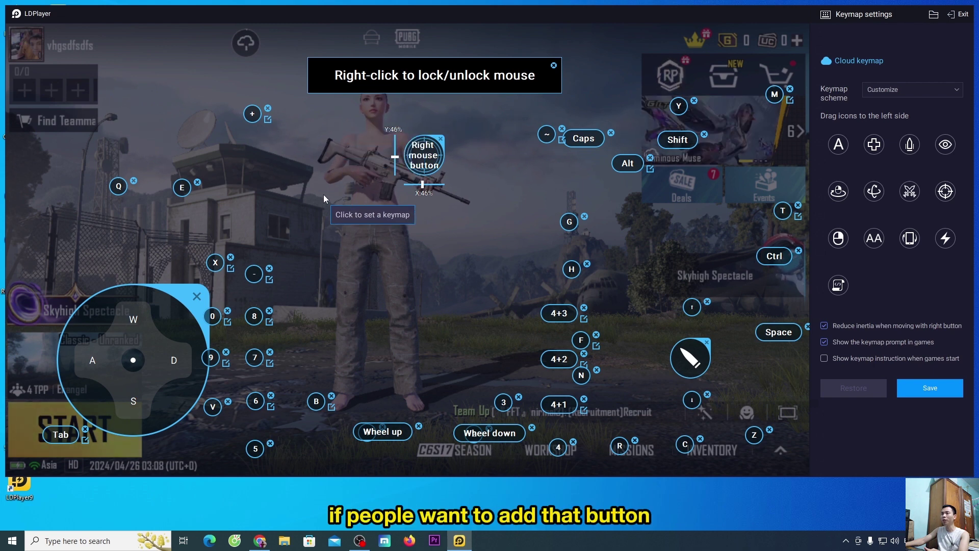
pyautogui.click(163, 91)
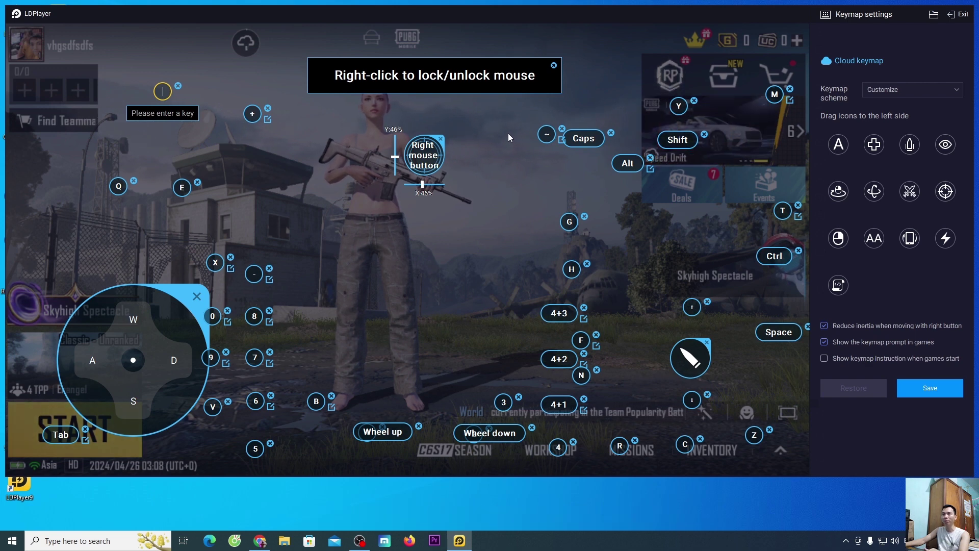
pyautogui.press('Escape')
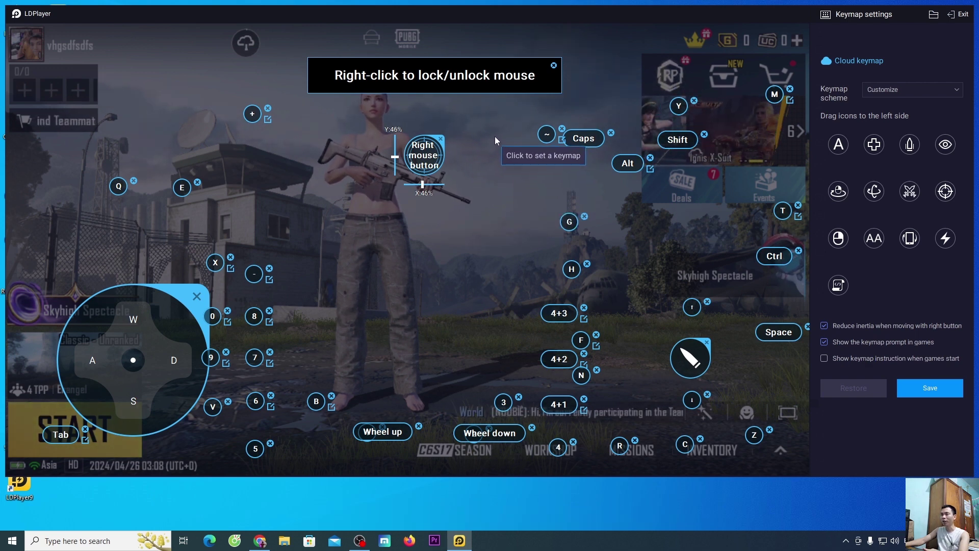
pyautogui.click(422, 156)
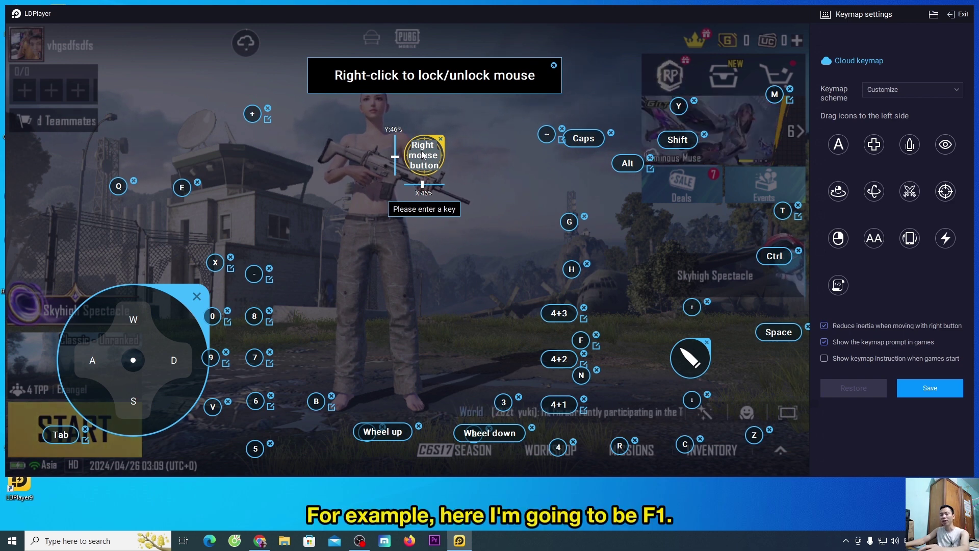
pyautogui.press('F1')
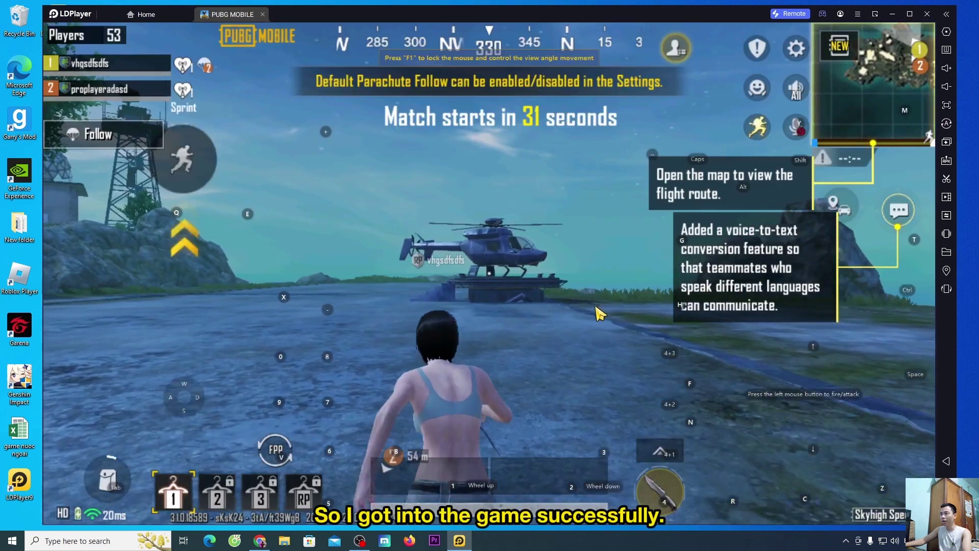
# Test the controls in a match by running forward, locking the mouse for view control and playing in full screen
pyautogui.press('w')
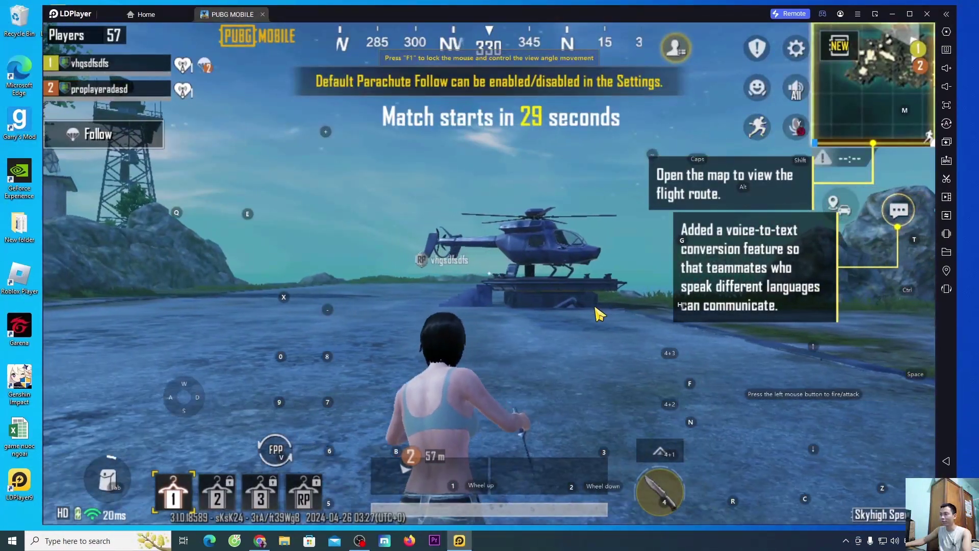
pyautogui.press('w')
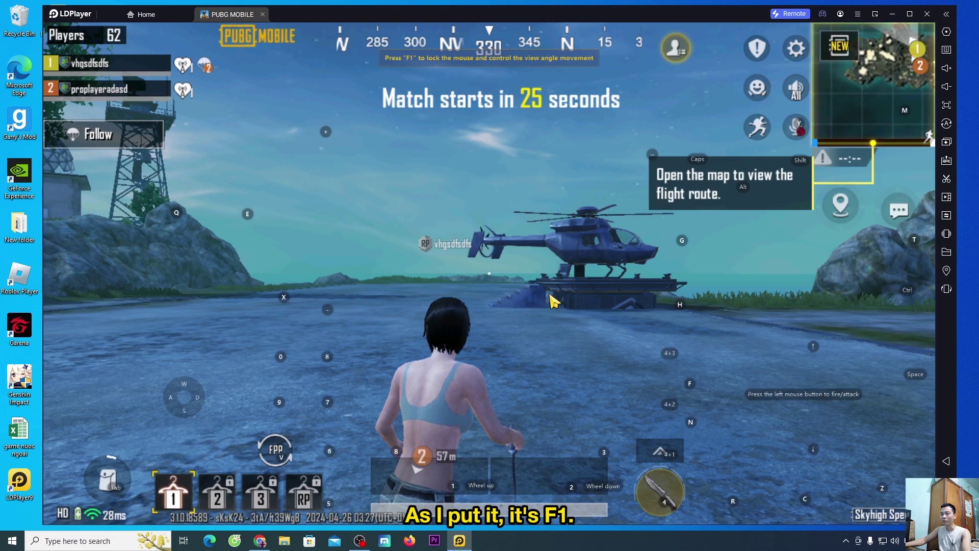
pyautogui.press('F1')
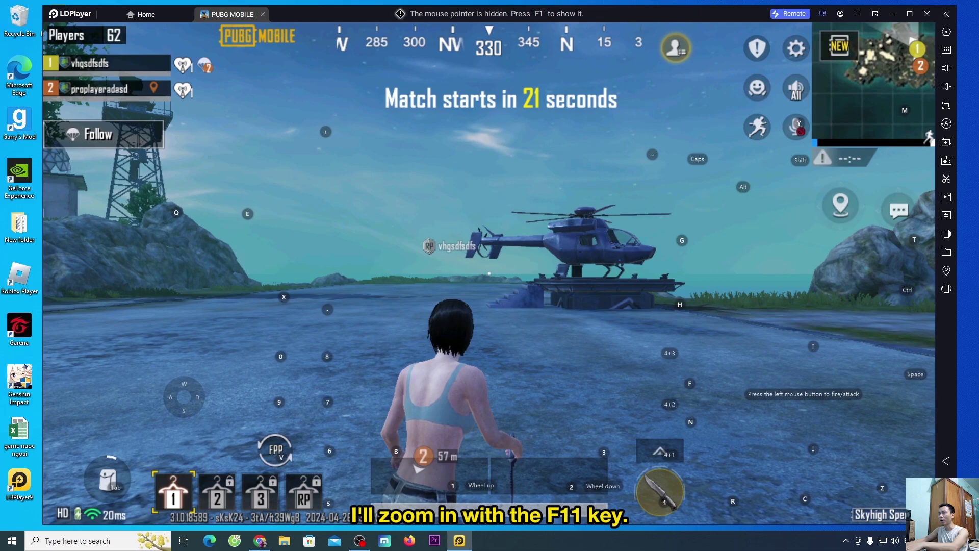
pyautogui.press('F11')
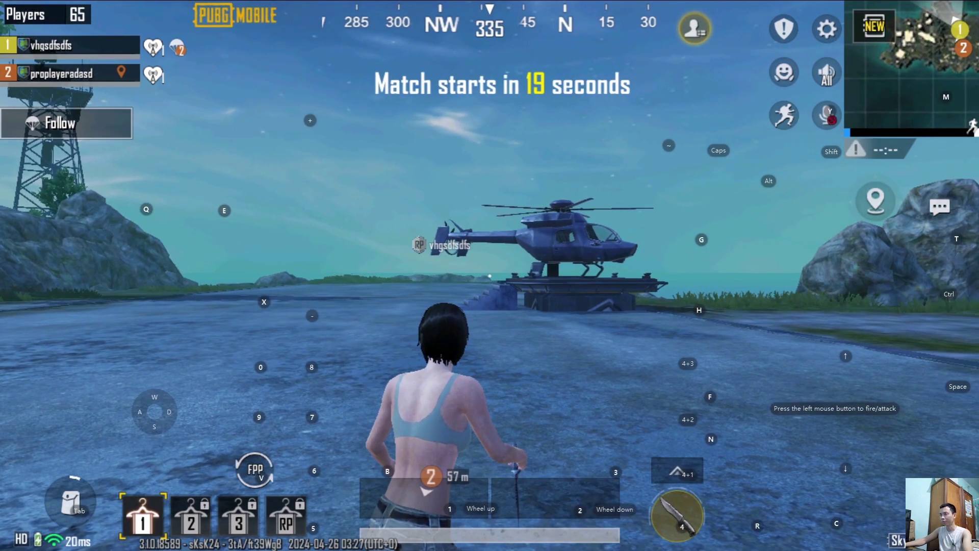
pyautogui.press('w')
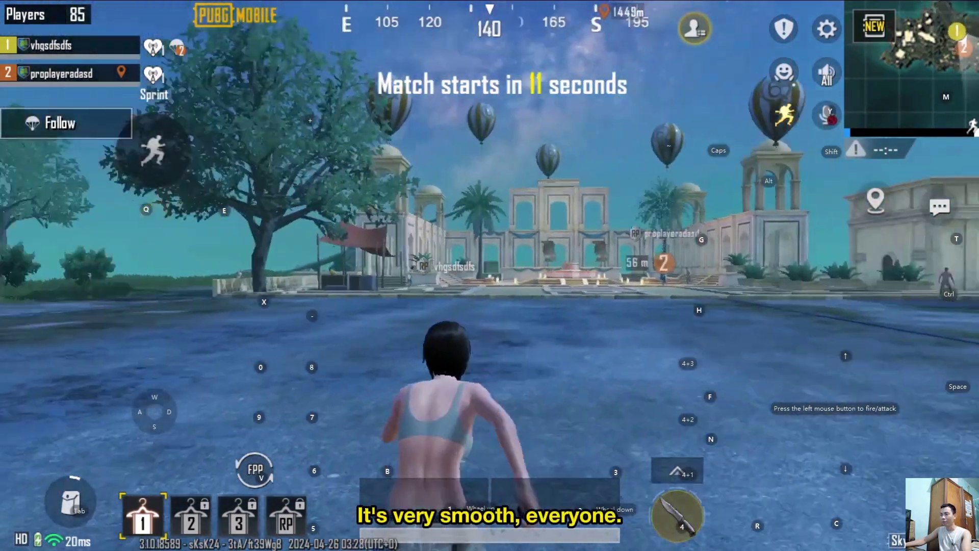